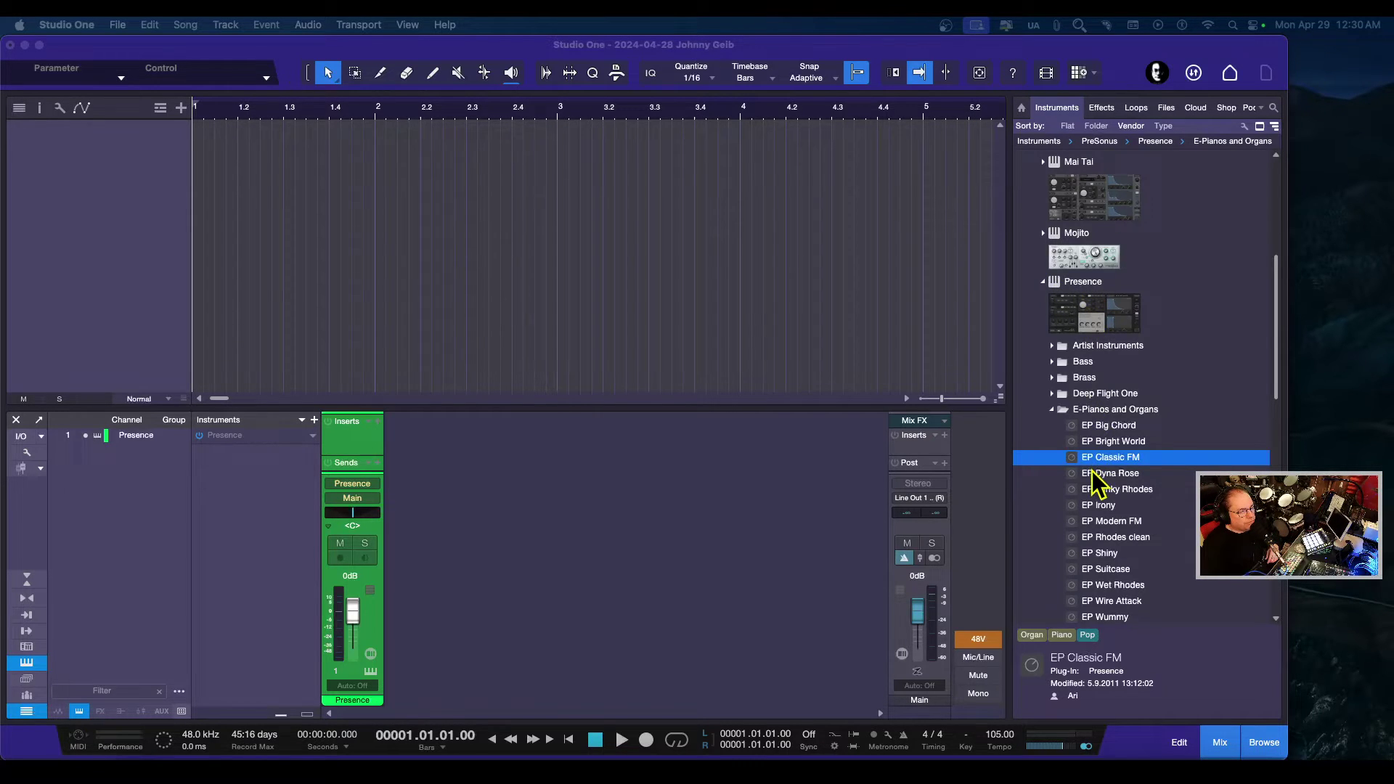
- Add EP Classic FM as a new Presence 2 track, arm it, and close its editor
left_click_drag(1104, 465, 385, 225)
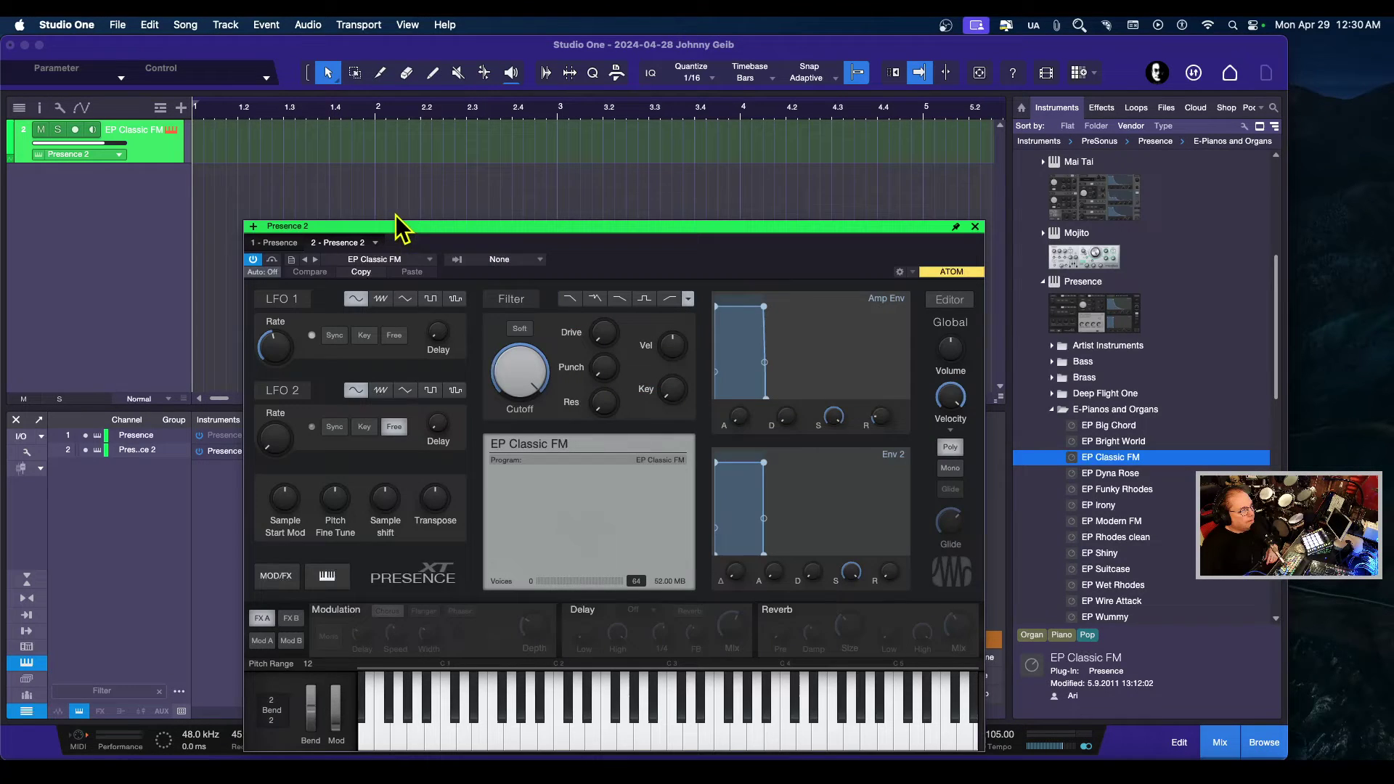
left_click(75, 130)
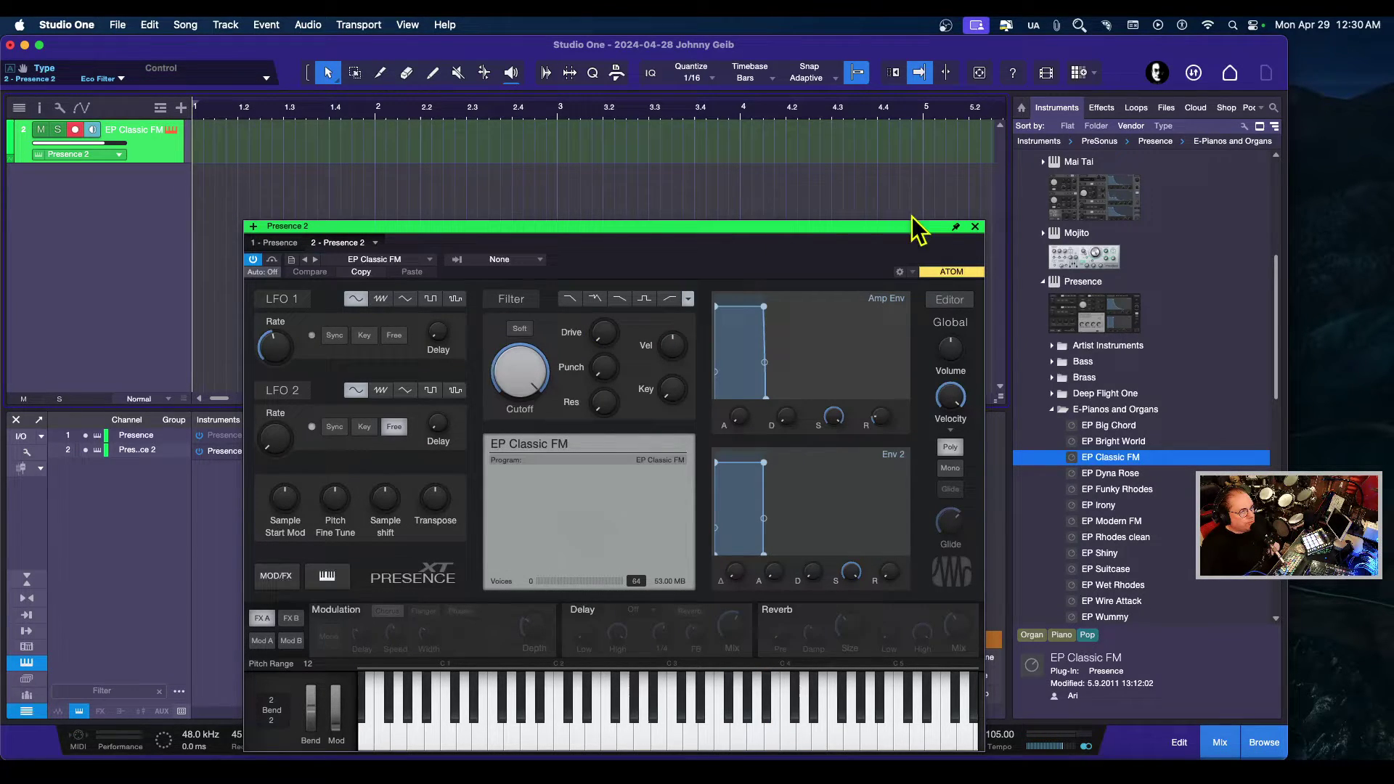
left_click_drag(835, 232, 851, 180)
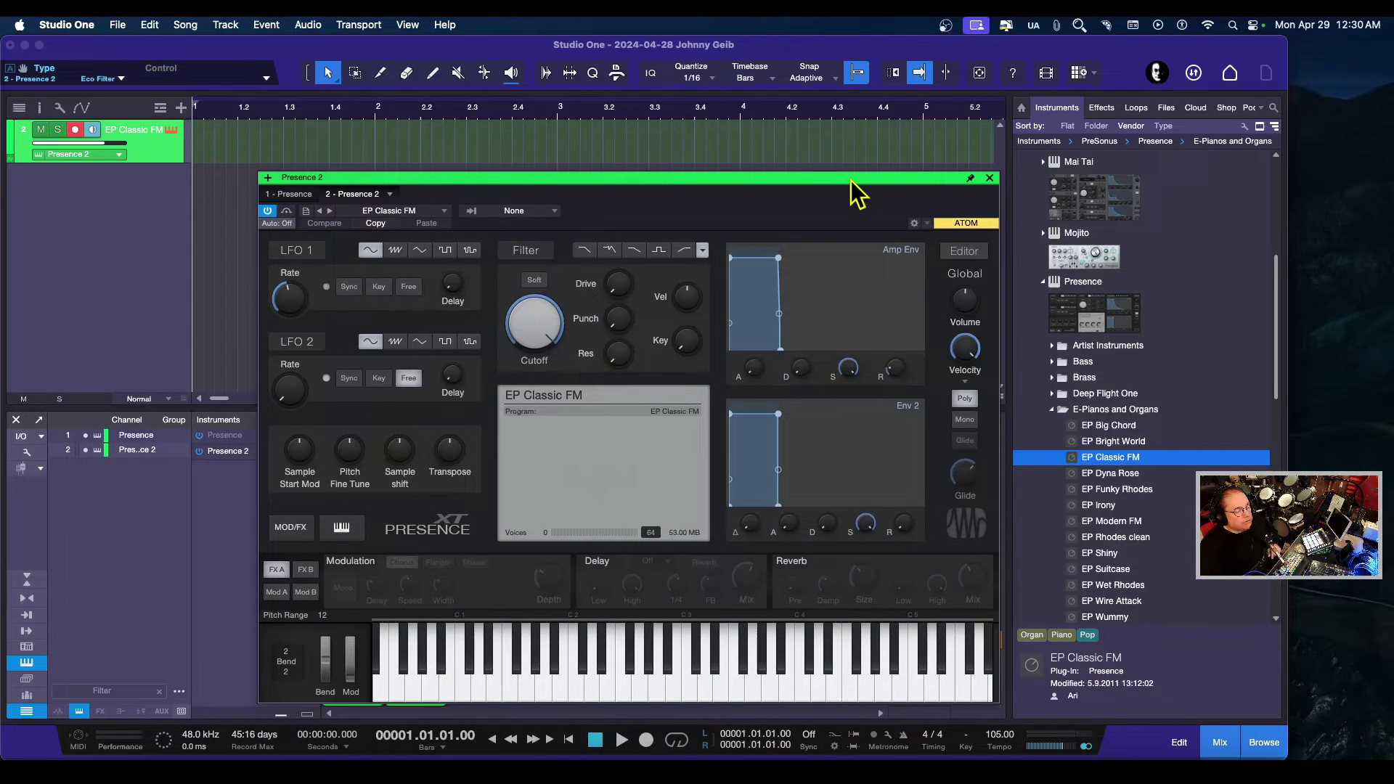
left_click(990, 178)
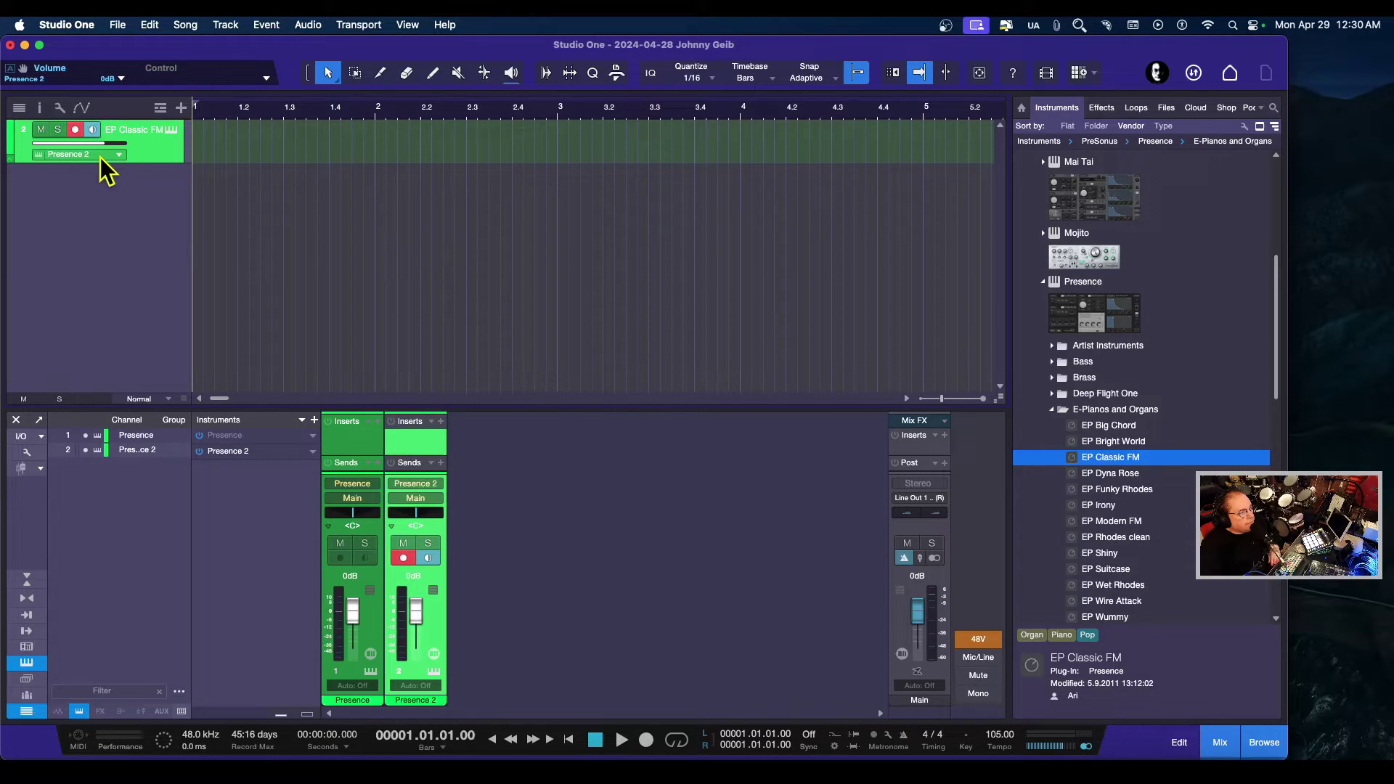
- Make the EP Classic FM track taller and check its input, leaving All Inputs selected
left_click_drag(148, 163, 150, 226)
left_click(65, 167)
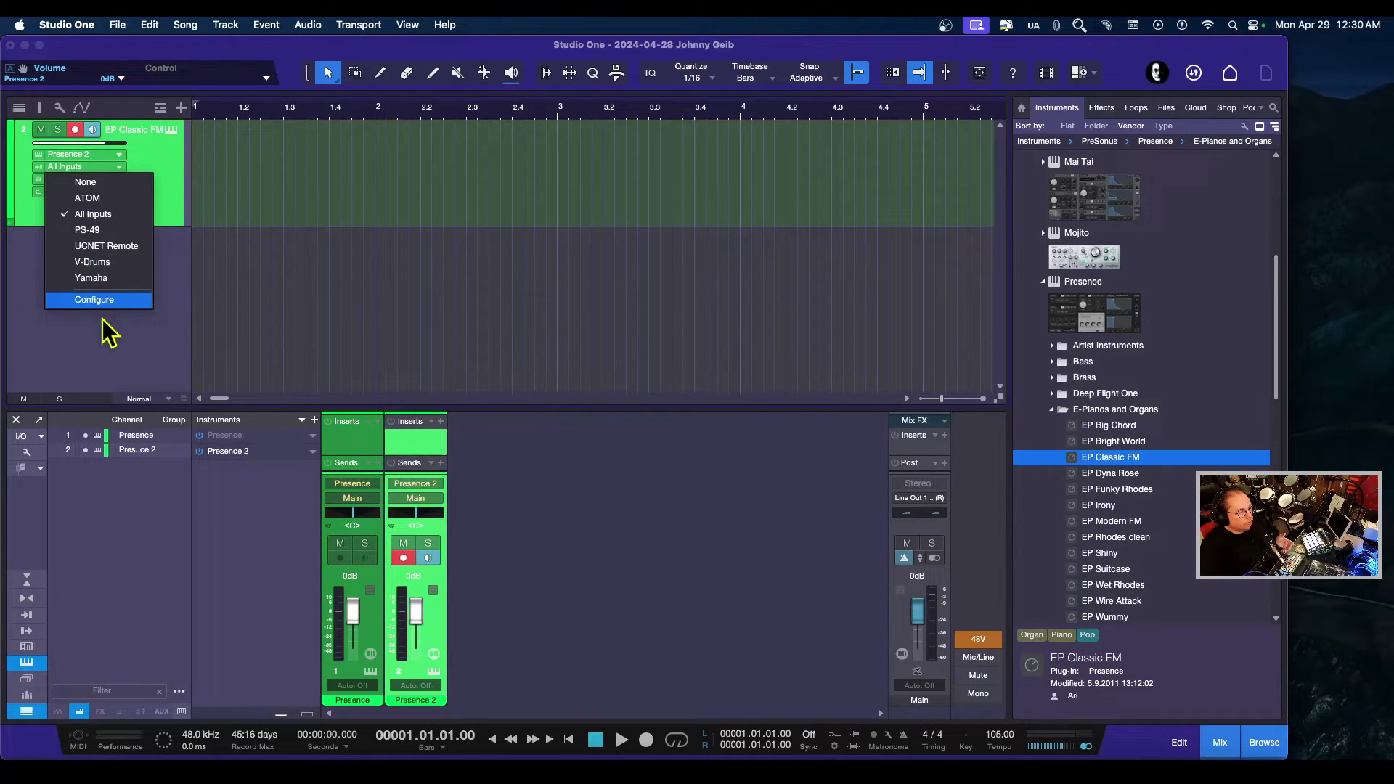
left_click(109, 360)
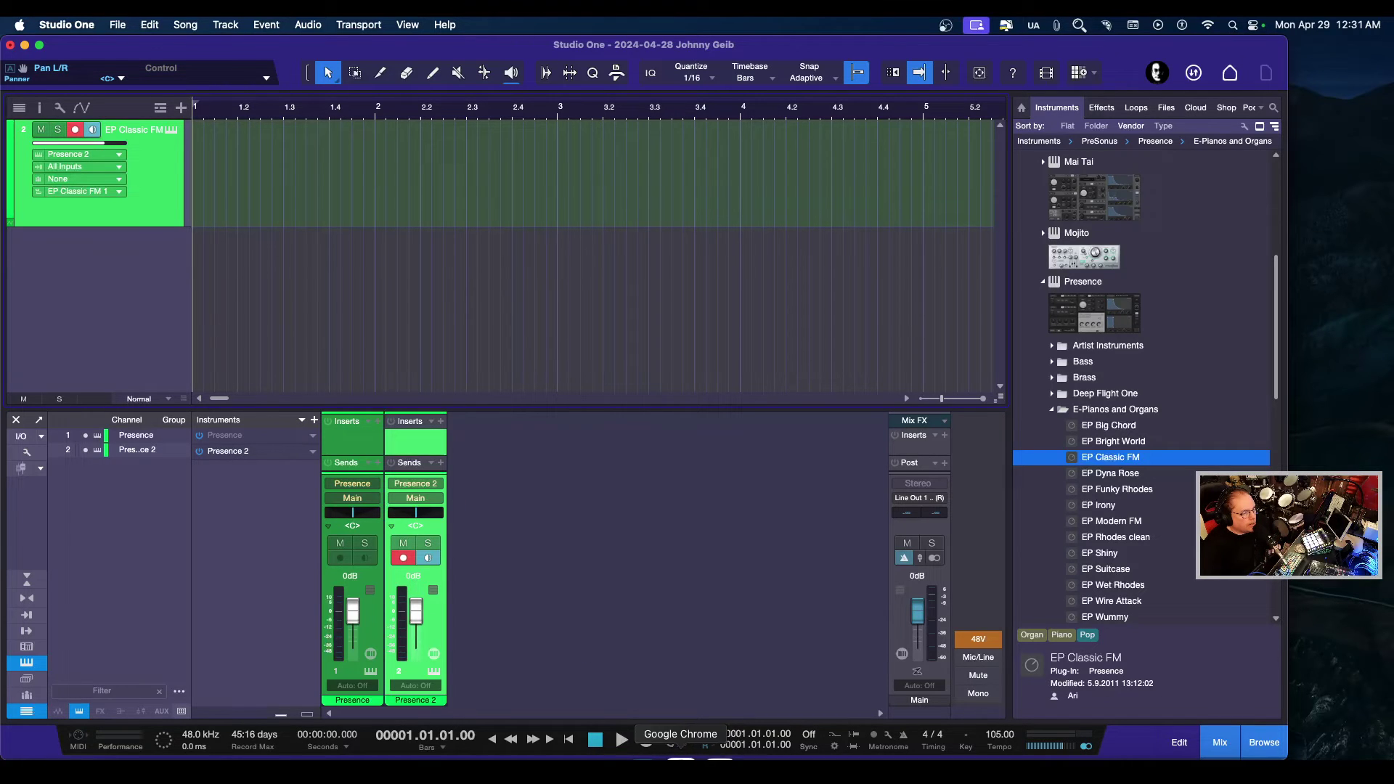
- Record about eleven bars of EP Classic FM MIDI onto the armed track
left_click(646, 740)
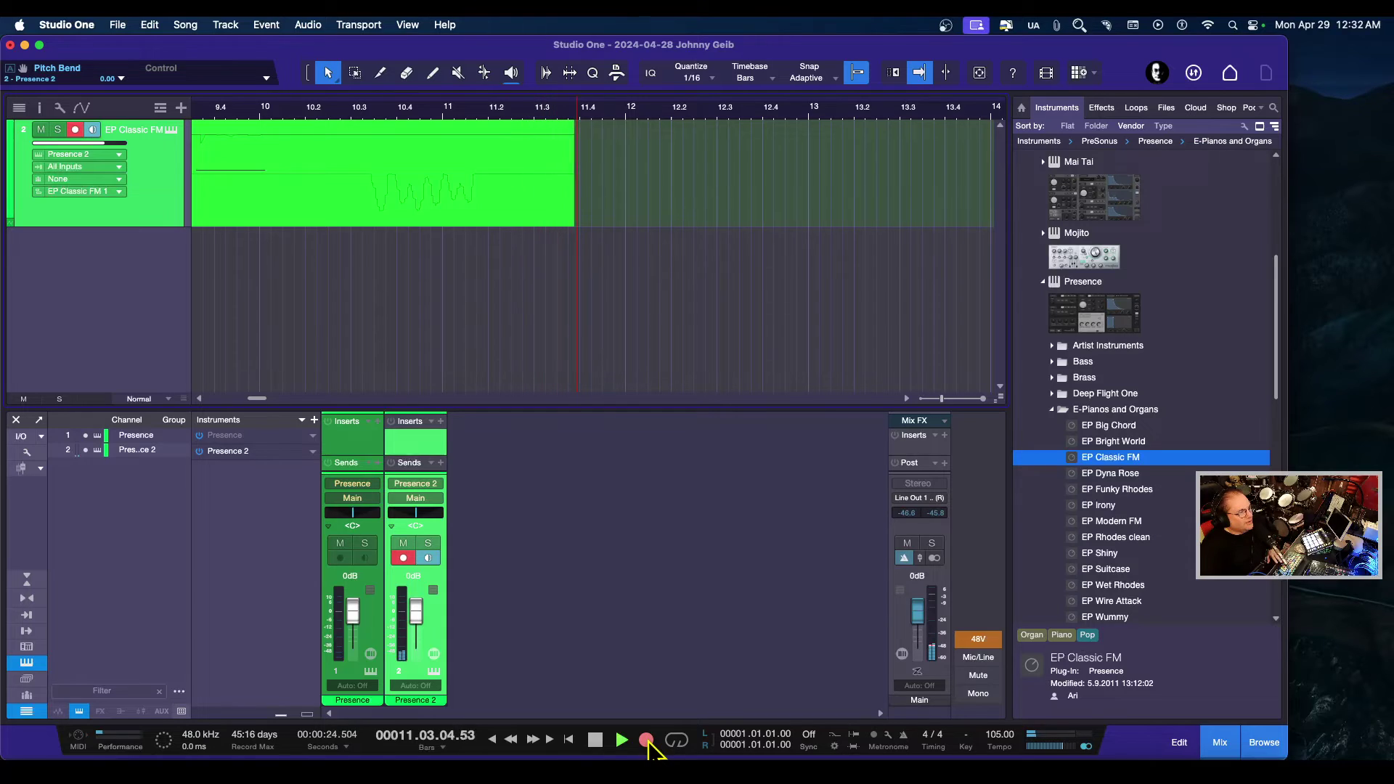
key("space")
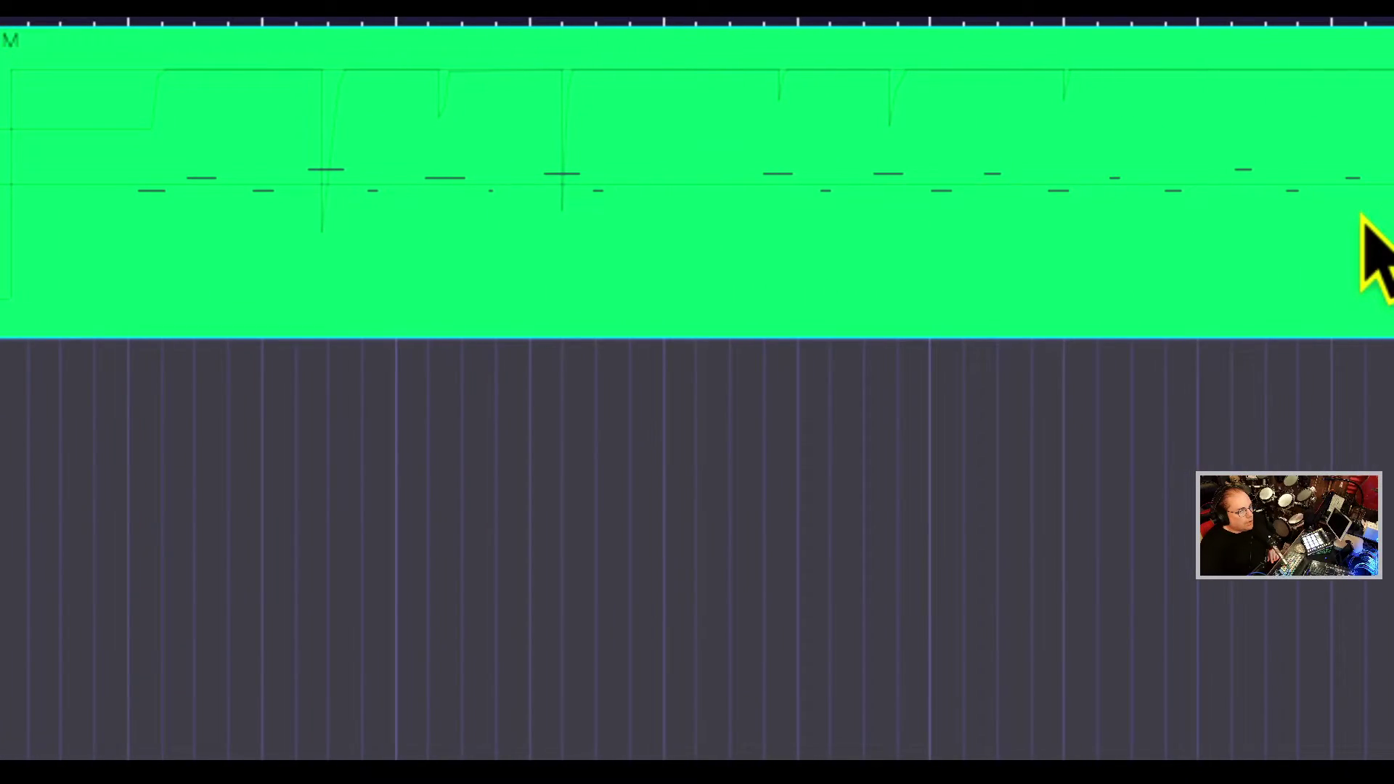
key("F5")
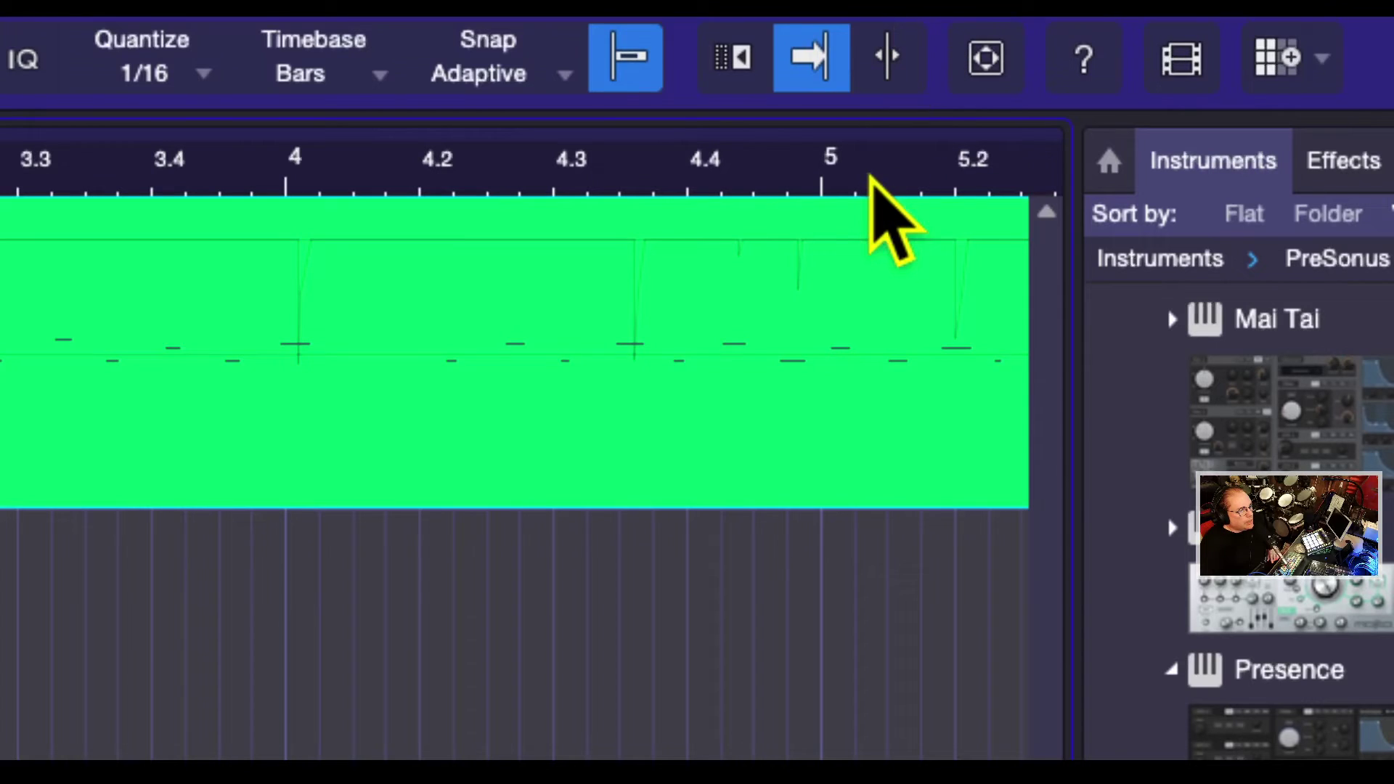
left_click_drag(871, 176, 896, 113)
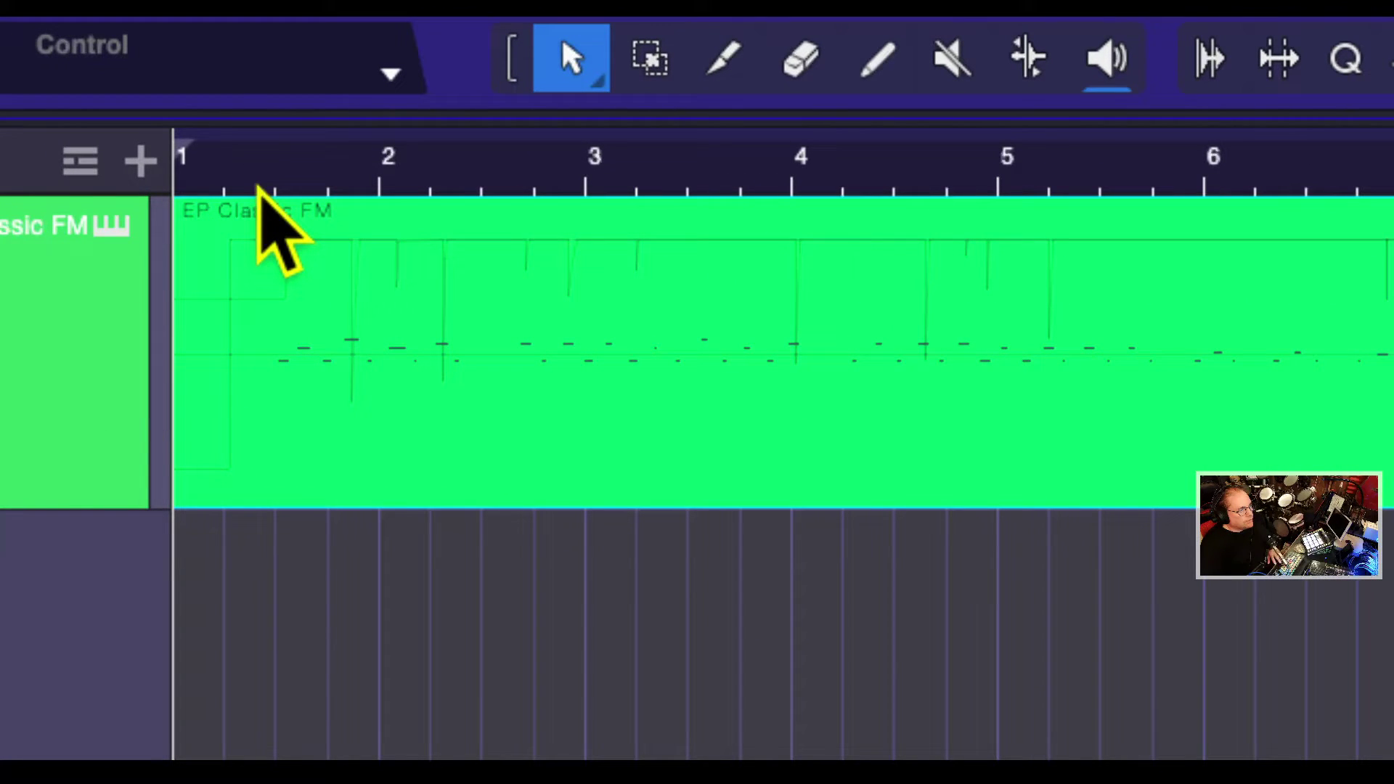
left_click(274, 190)
key("space")
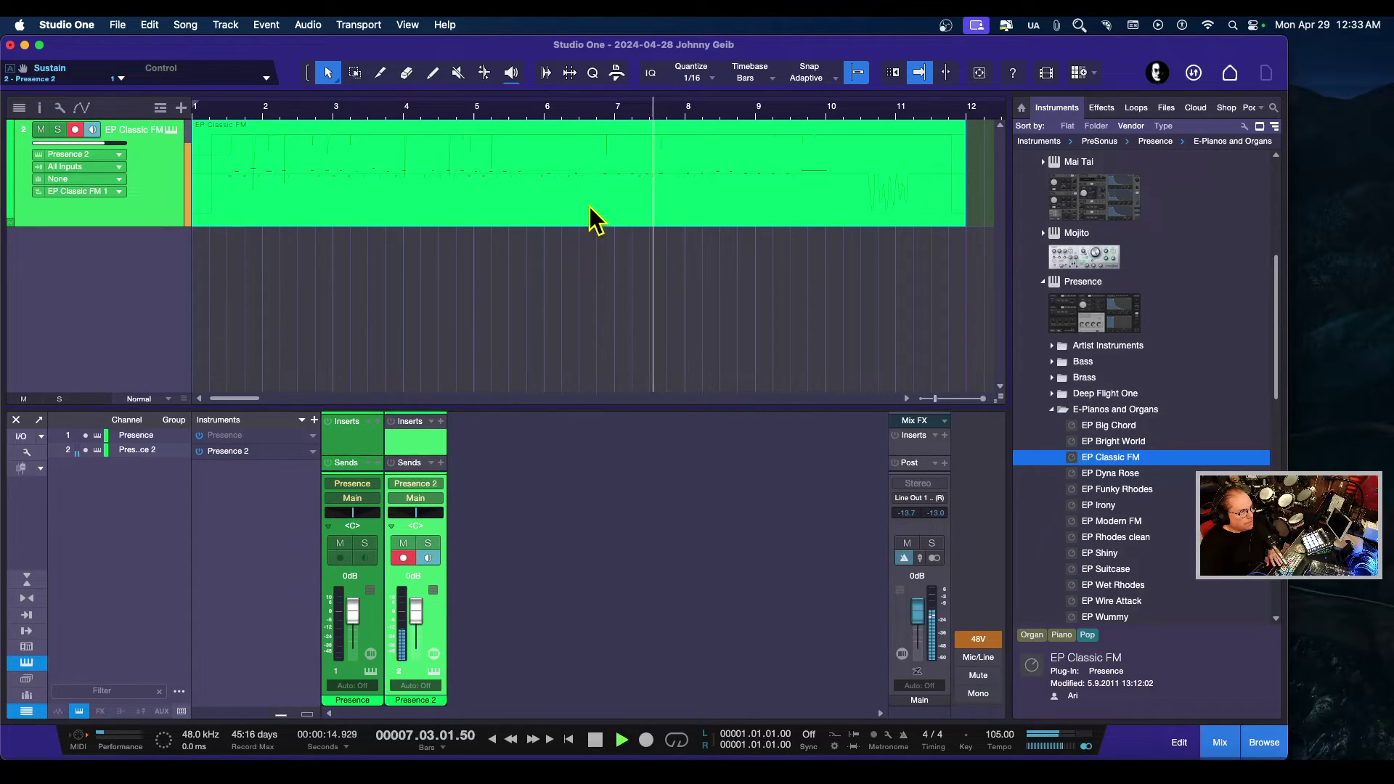
key("space")
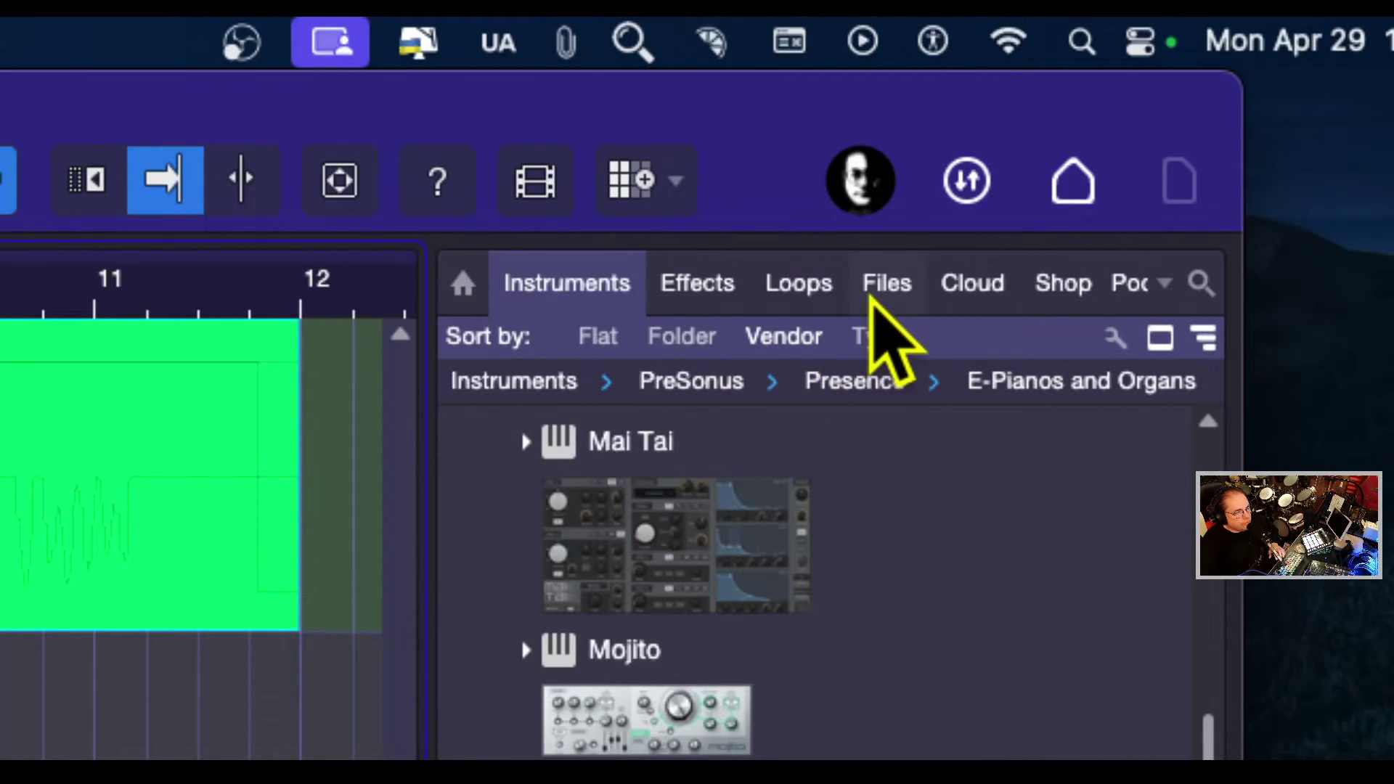
- Drop the recorded part into the Files browser's Desktop folder as EP Classic FM.musicloop, MIDI File option off
left_click(874, 299)
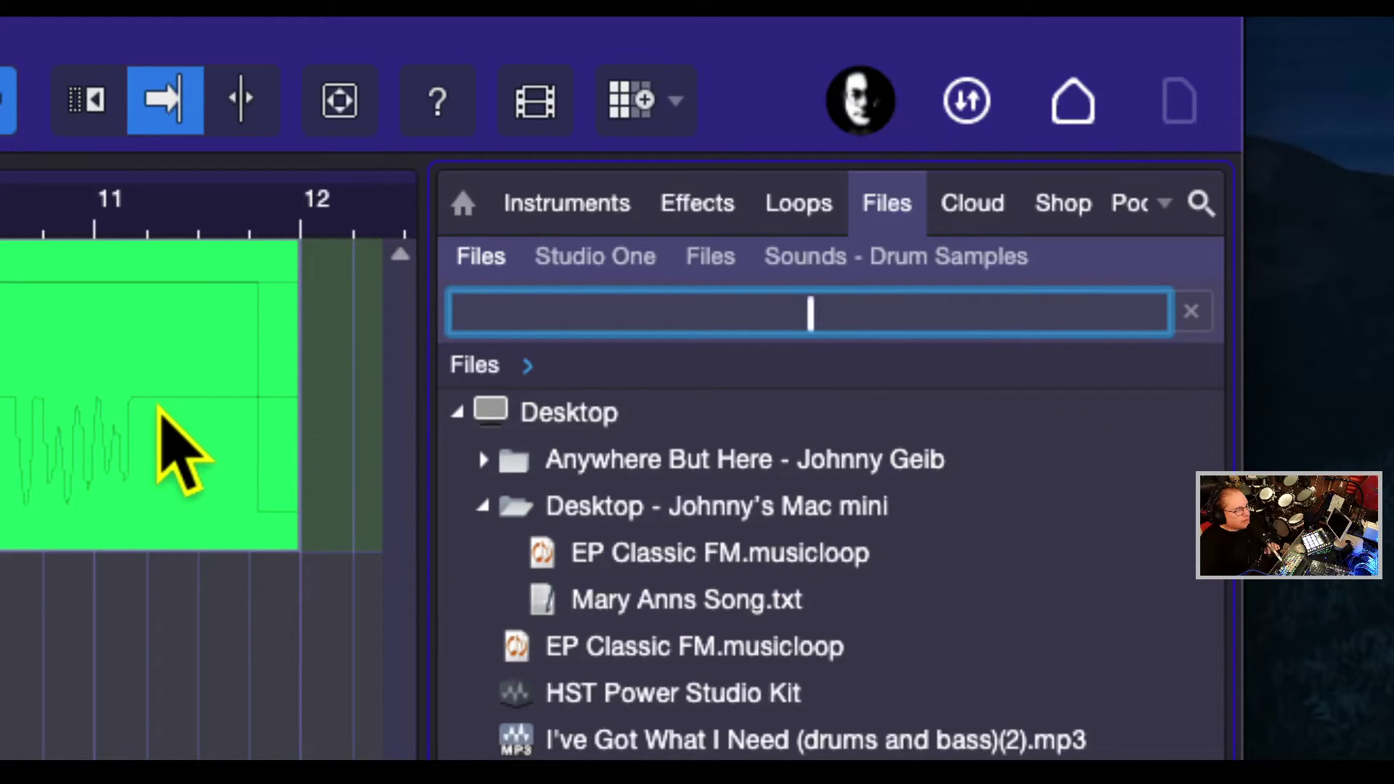
left_click(158, 408)
left_click_drag(158, 408, 659, 723)
left_click_drag(659, 644, 634, 508)
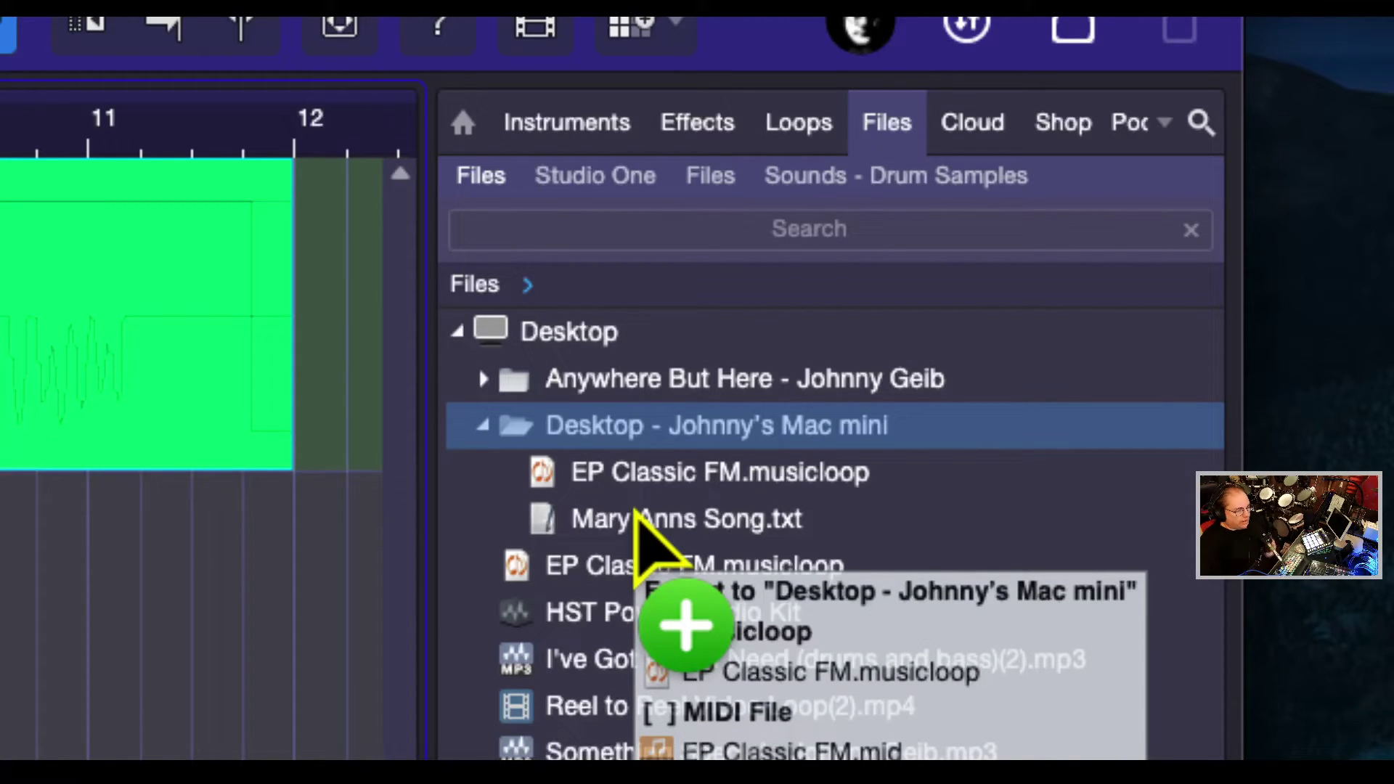
left_click_drag(635, 509, 647, 490)
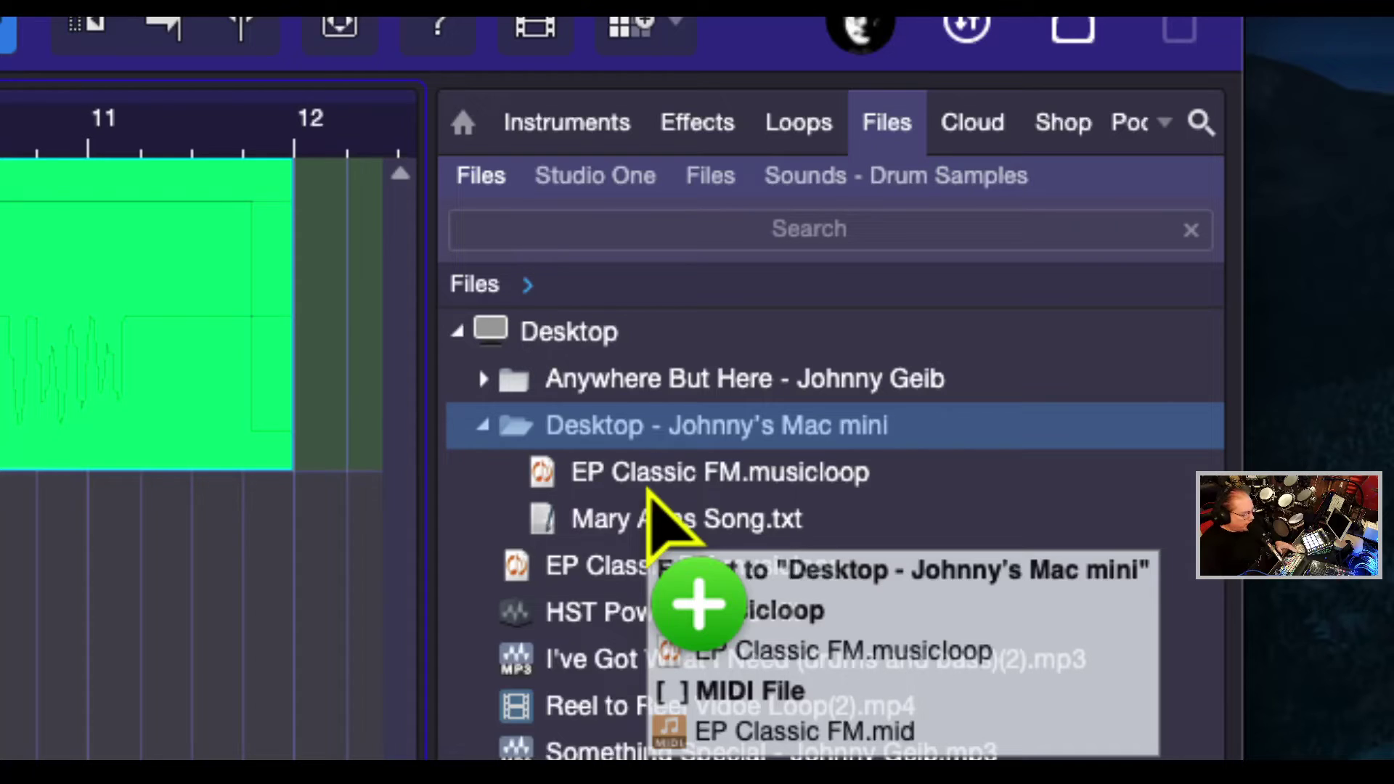
left_click_drag(647, 491, 647, 483)
key("shift")
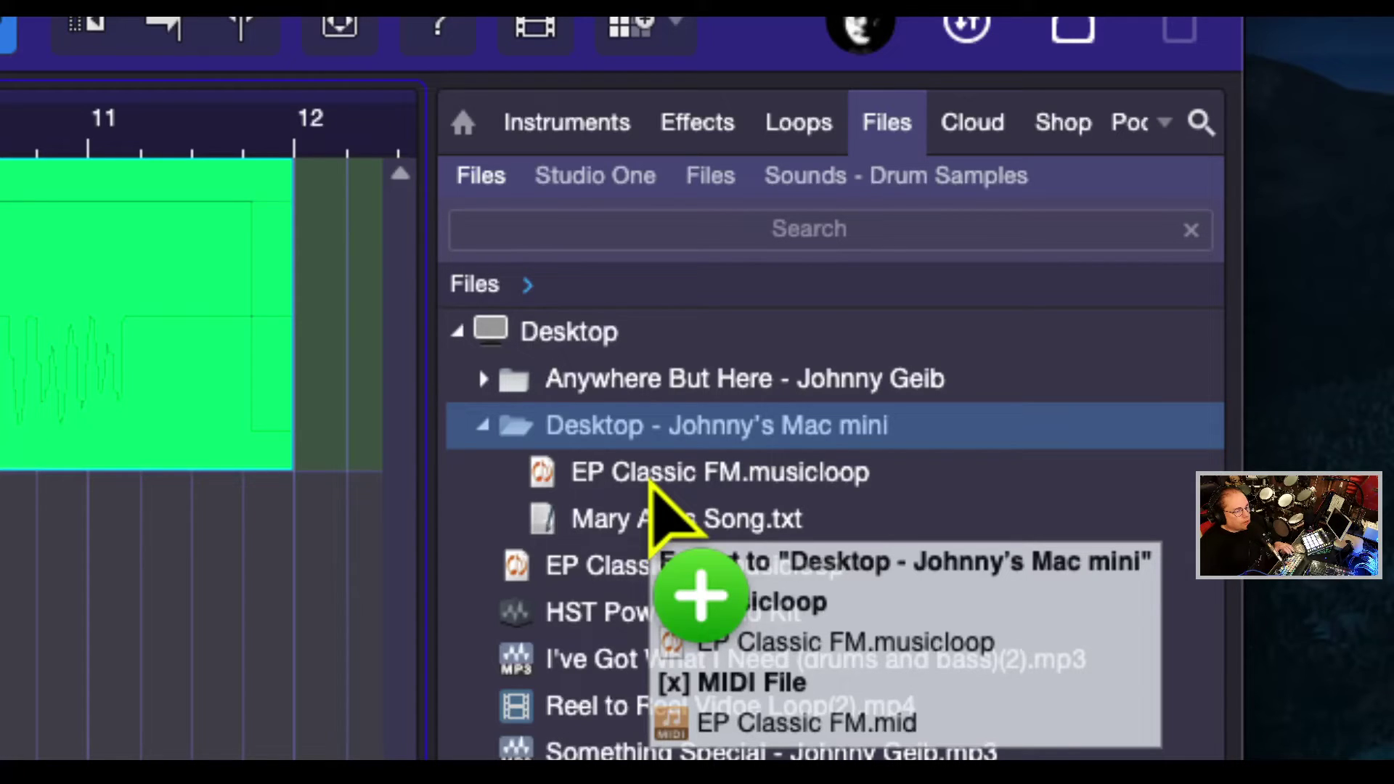
key("shift")
left_click_drag(649, 483, 614, 595)
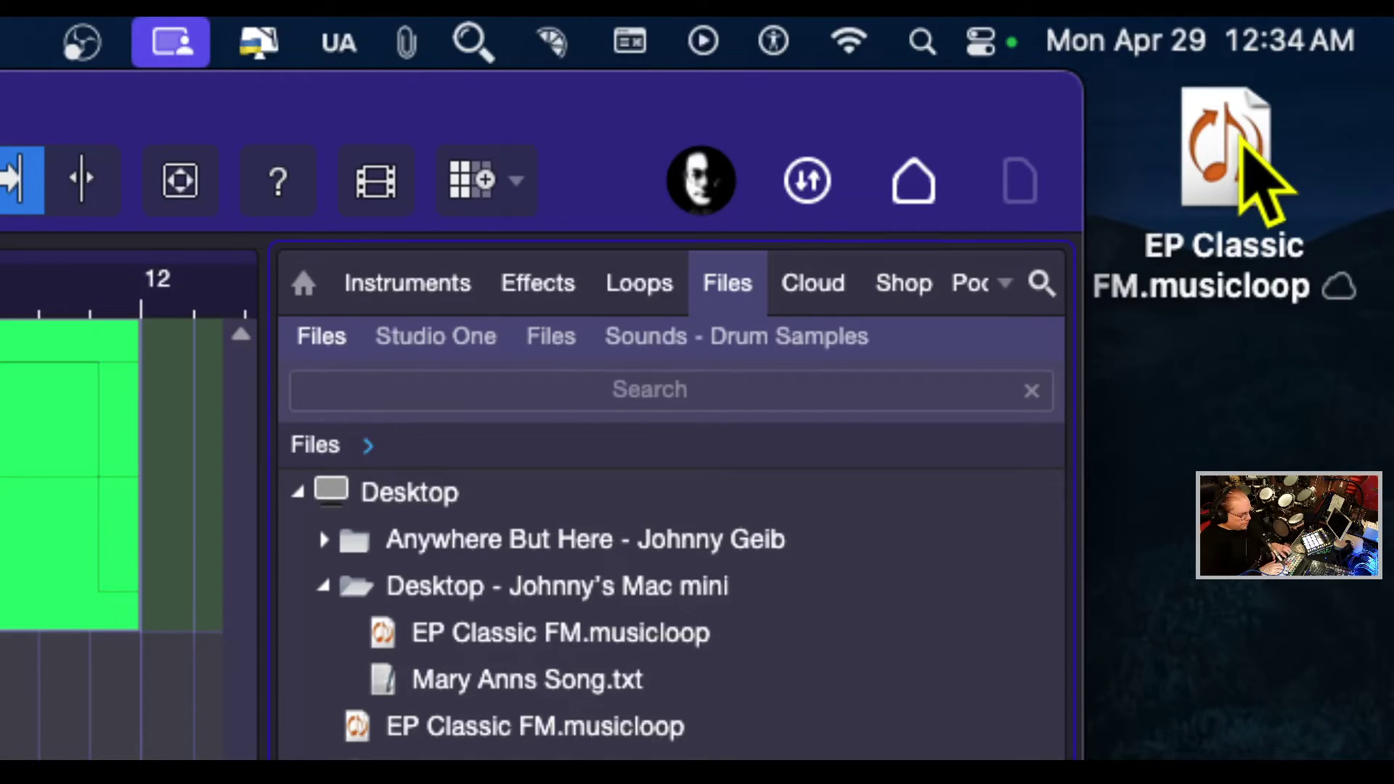
- Import EP Classic FM.musicloop from the desktop as a new track and make it taller
key("super+alt+8")
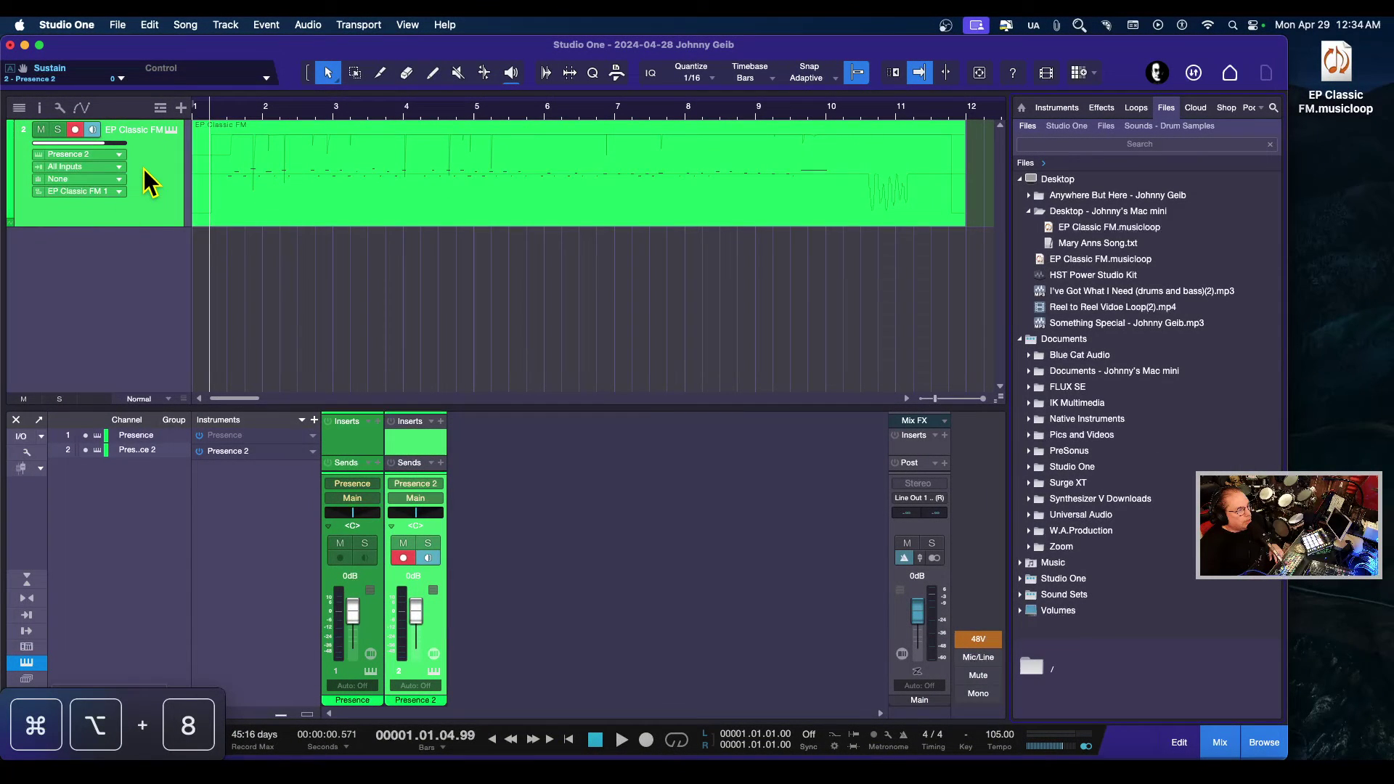
right_click(154, 168)
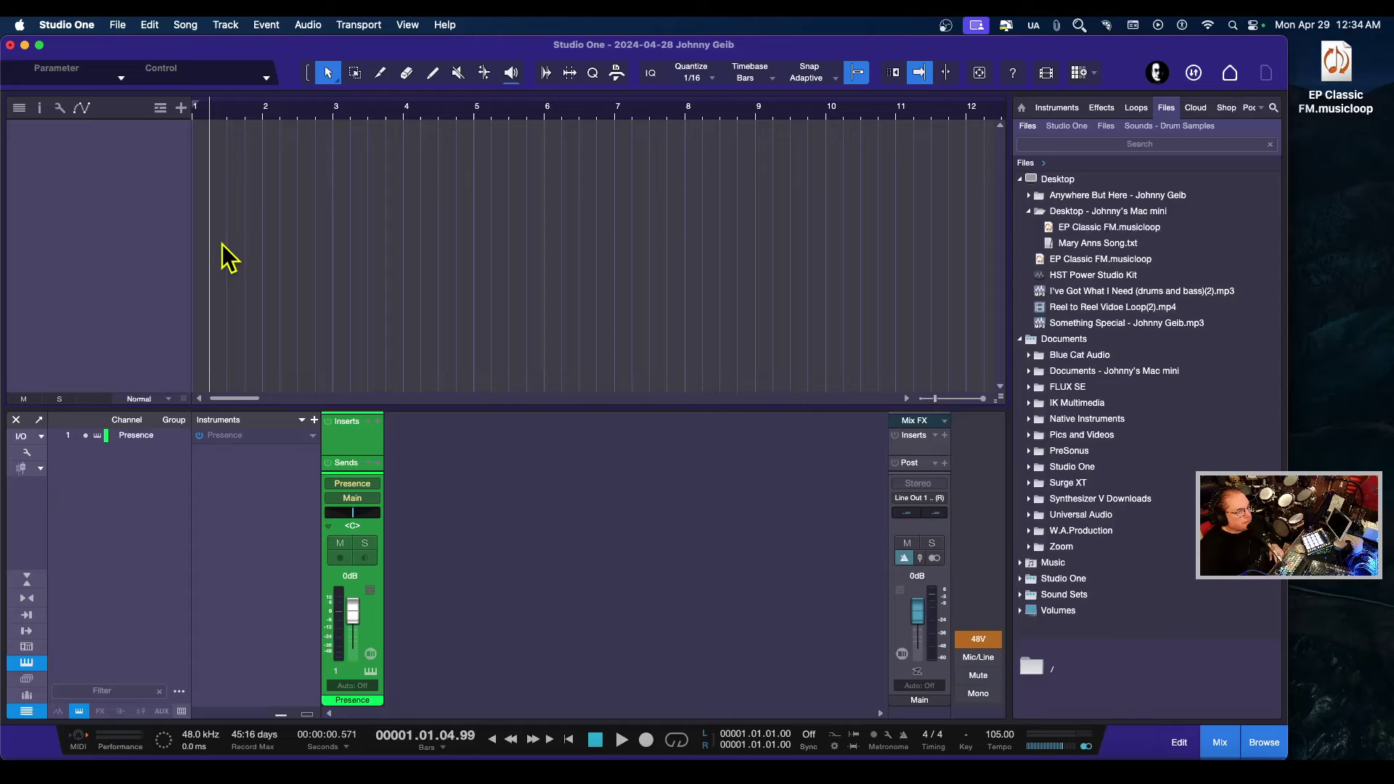
left_click(1355, 178)
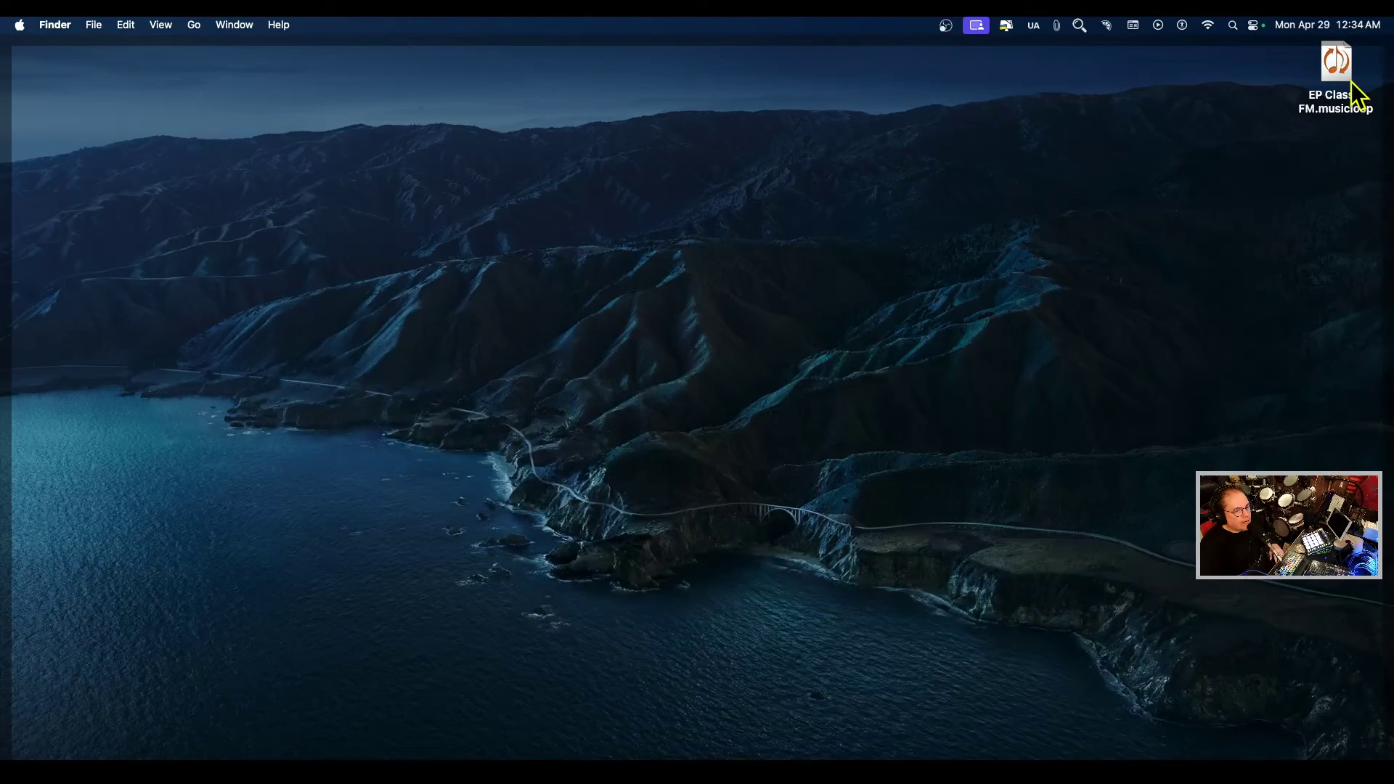
left_click(1316, 273)
left_click_drag(1336, 64, 222, 254)
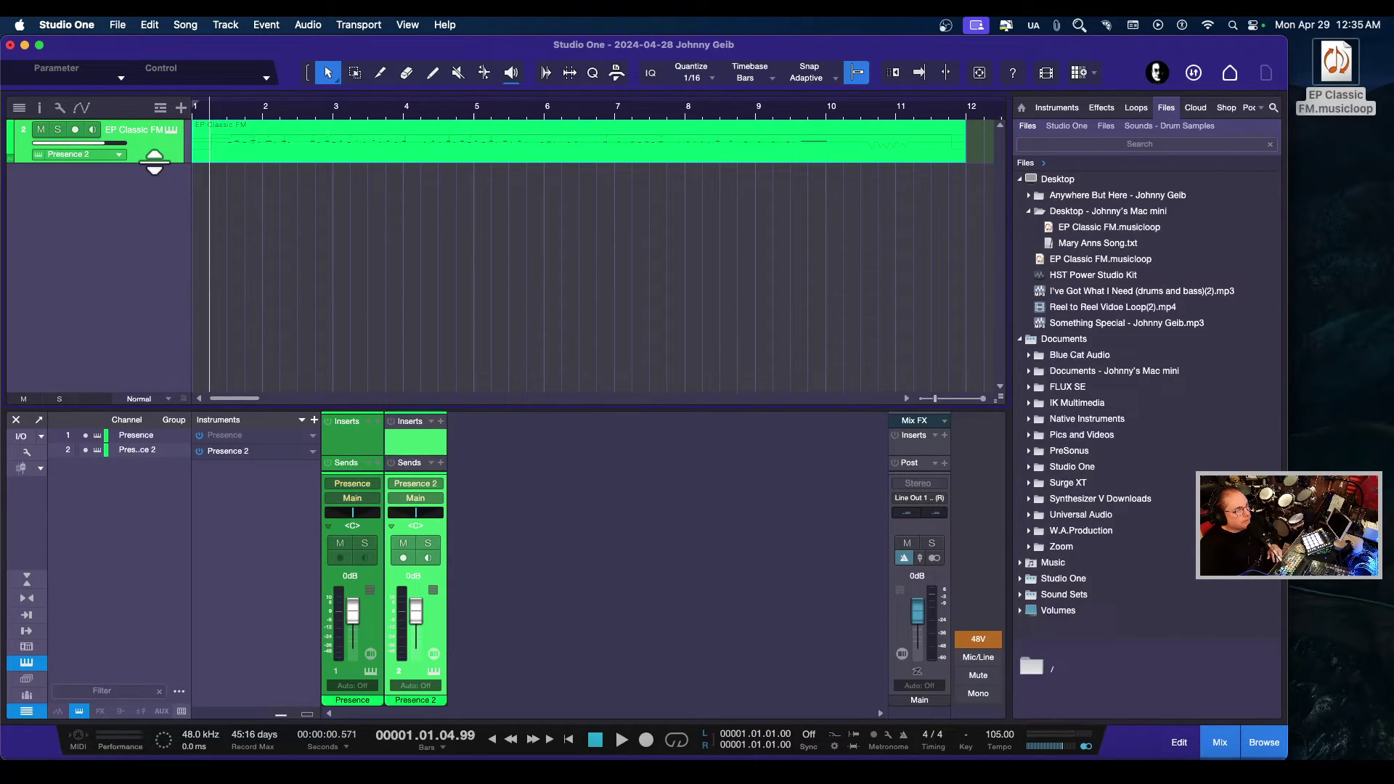
left_click_drag(152, 163, 155, 224)
- Audition the re-imported part in Presence and nudge its velocity setting
left_click(171, 129)
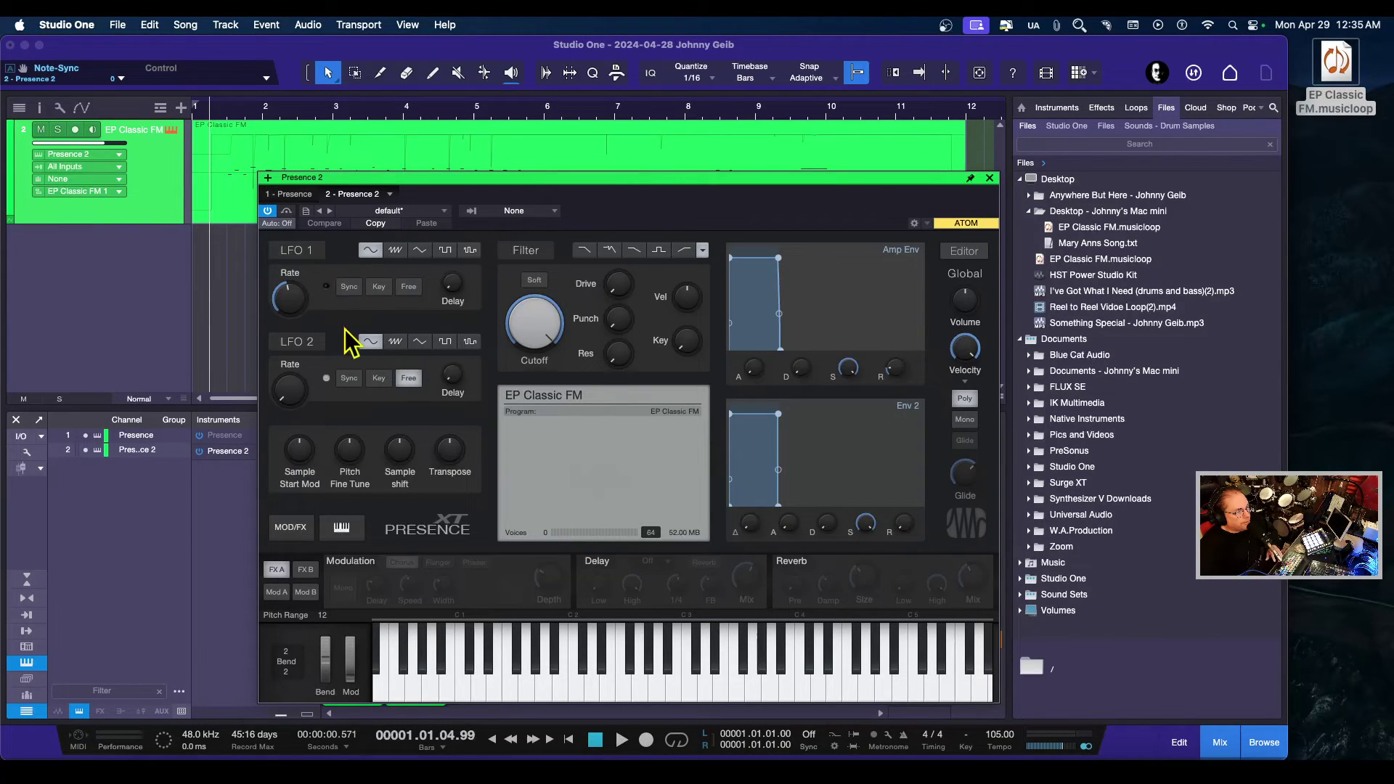
key("space")
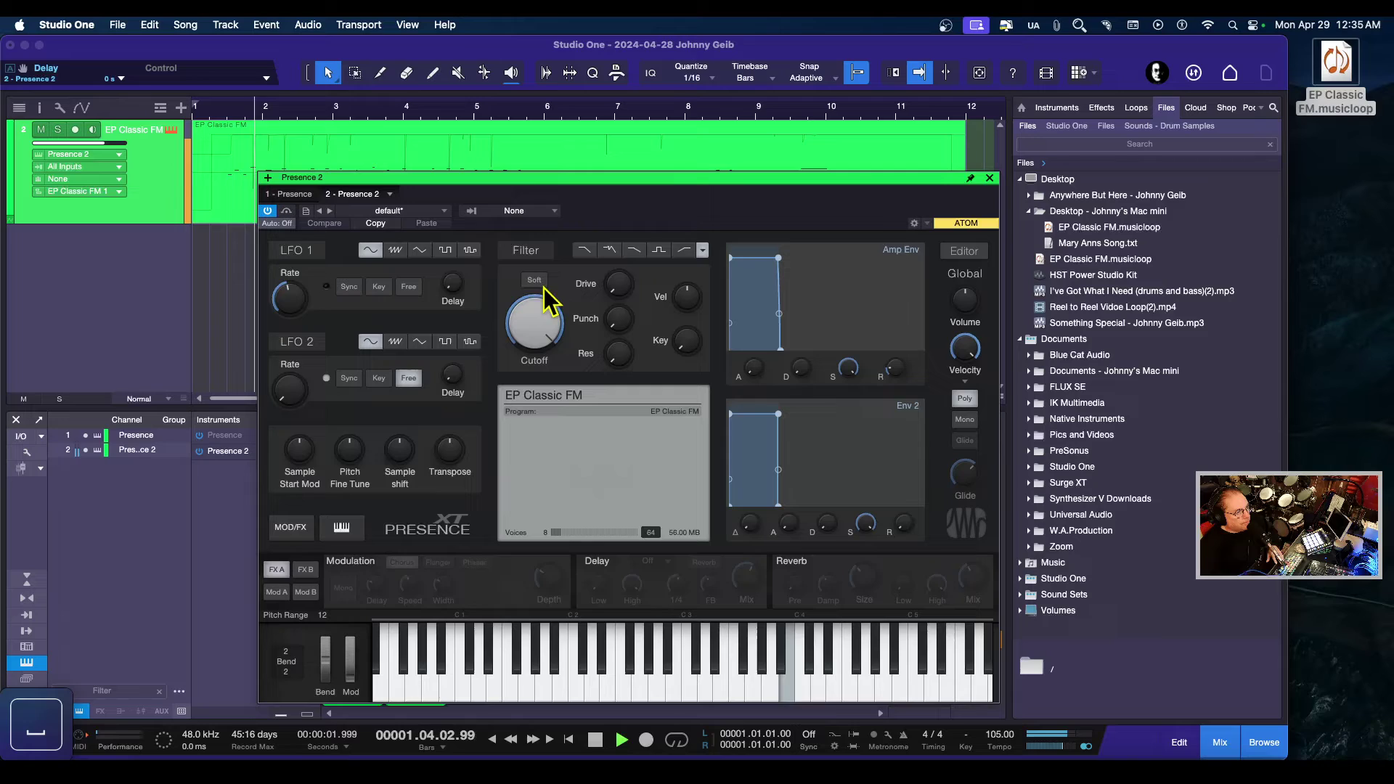
key("space")
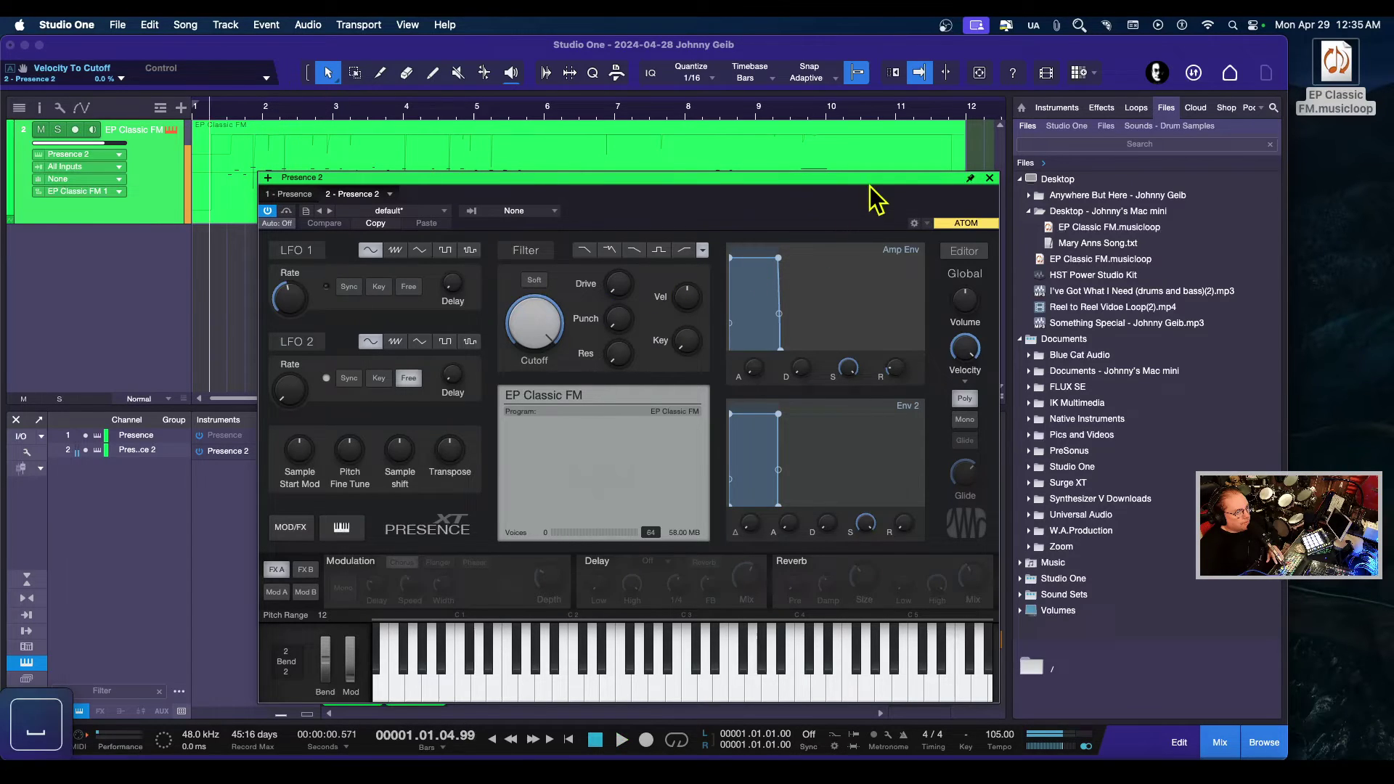
left_click_drag(966, 350, 966, 341)
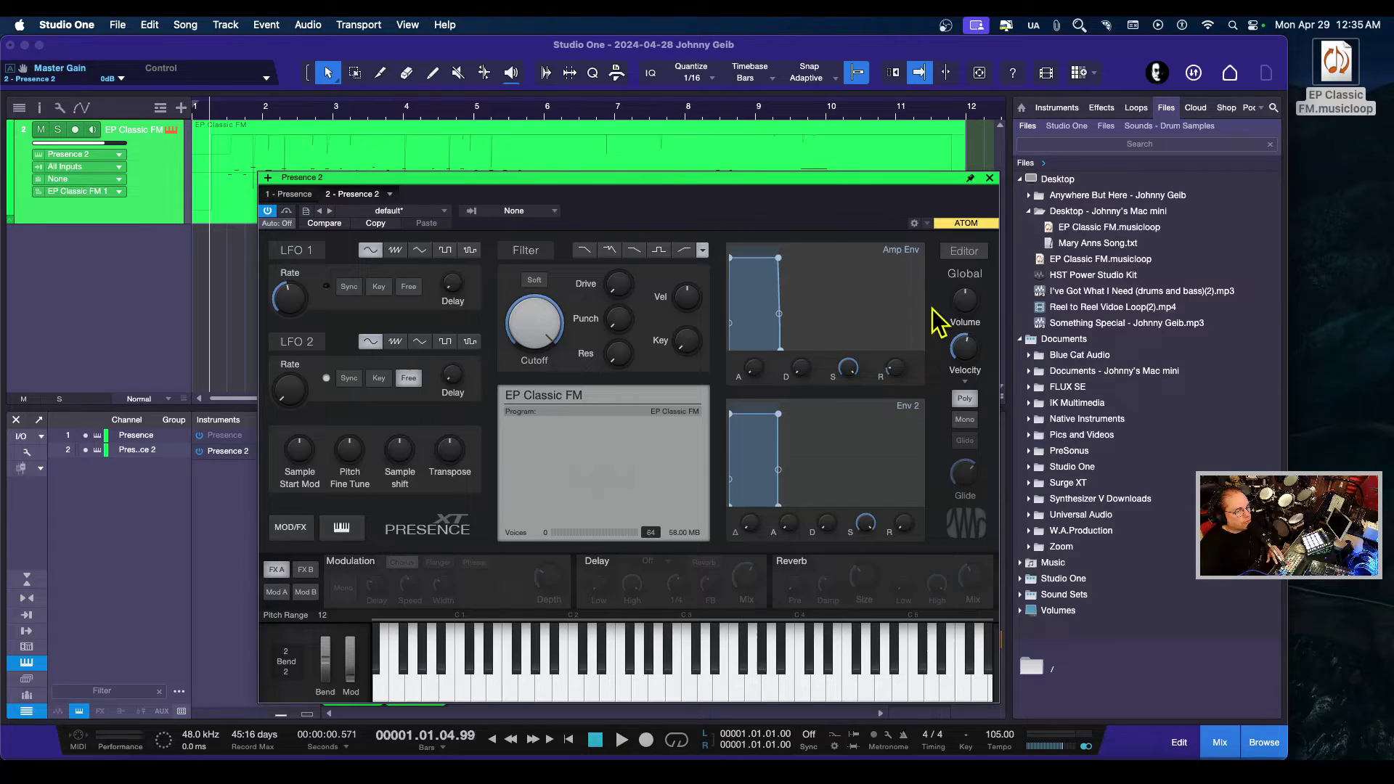
- Replay the part, lower the Presence output volume, and close the instrument editor
key("space")
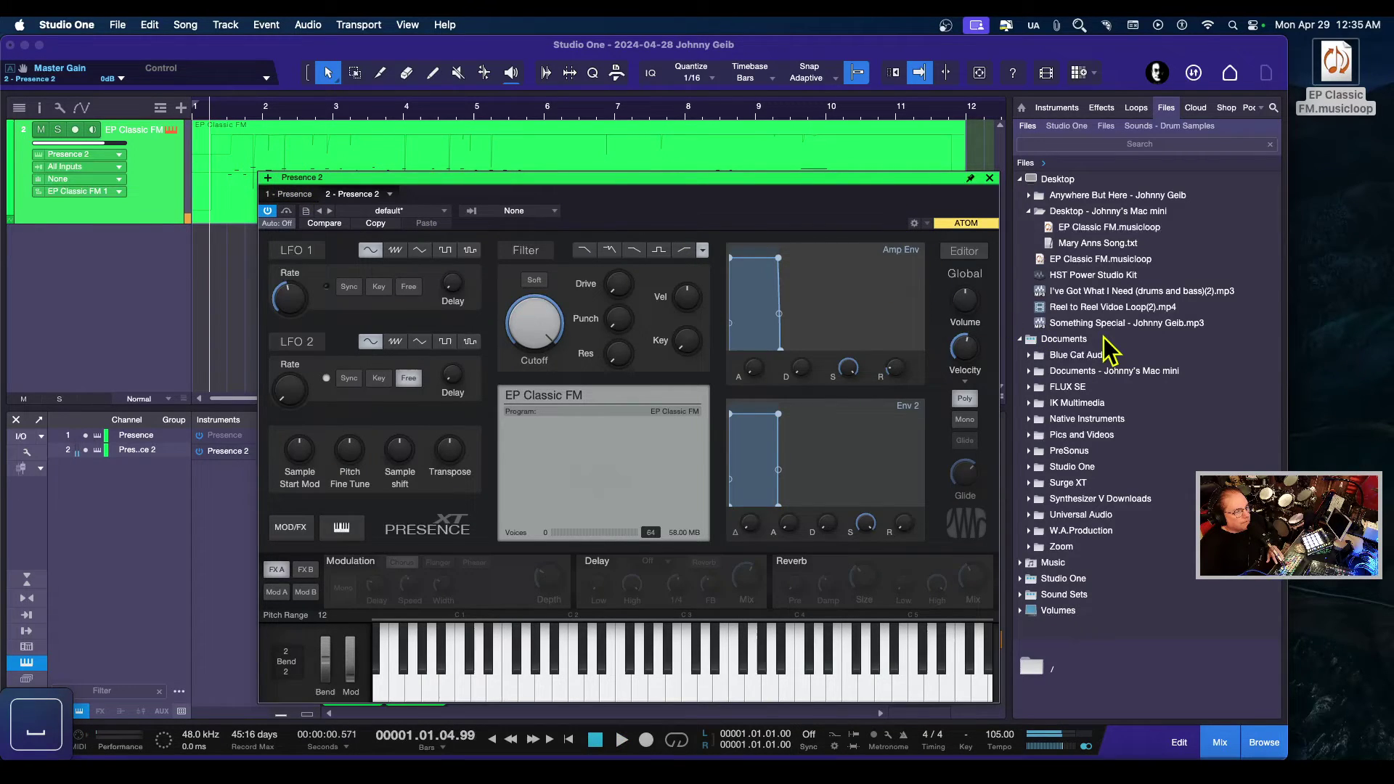
key("space")
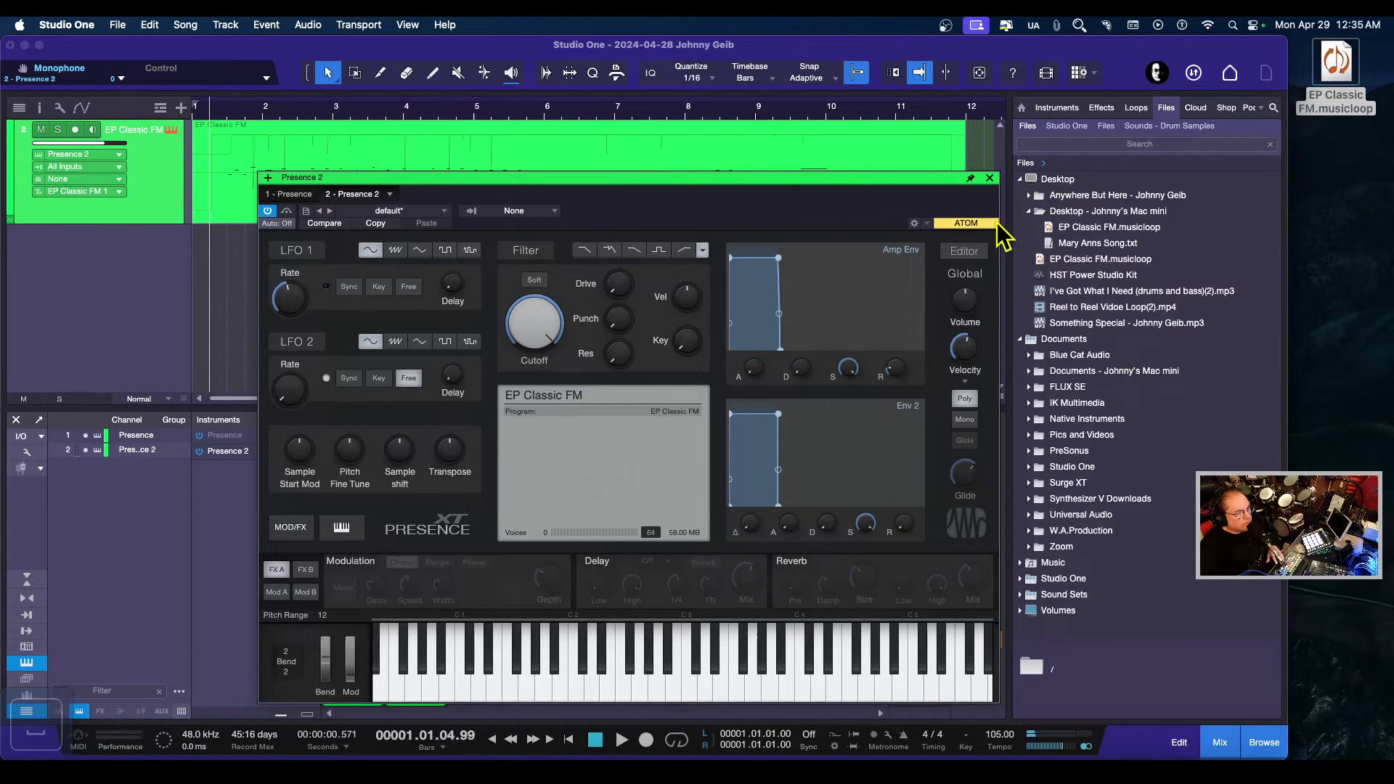
key("space")
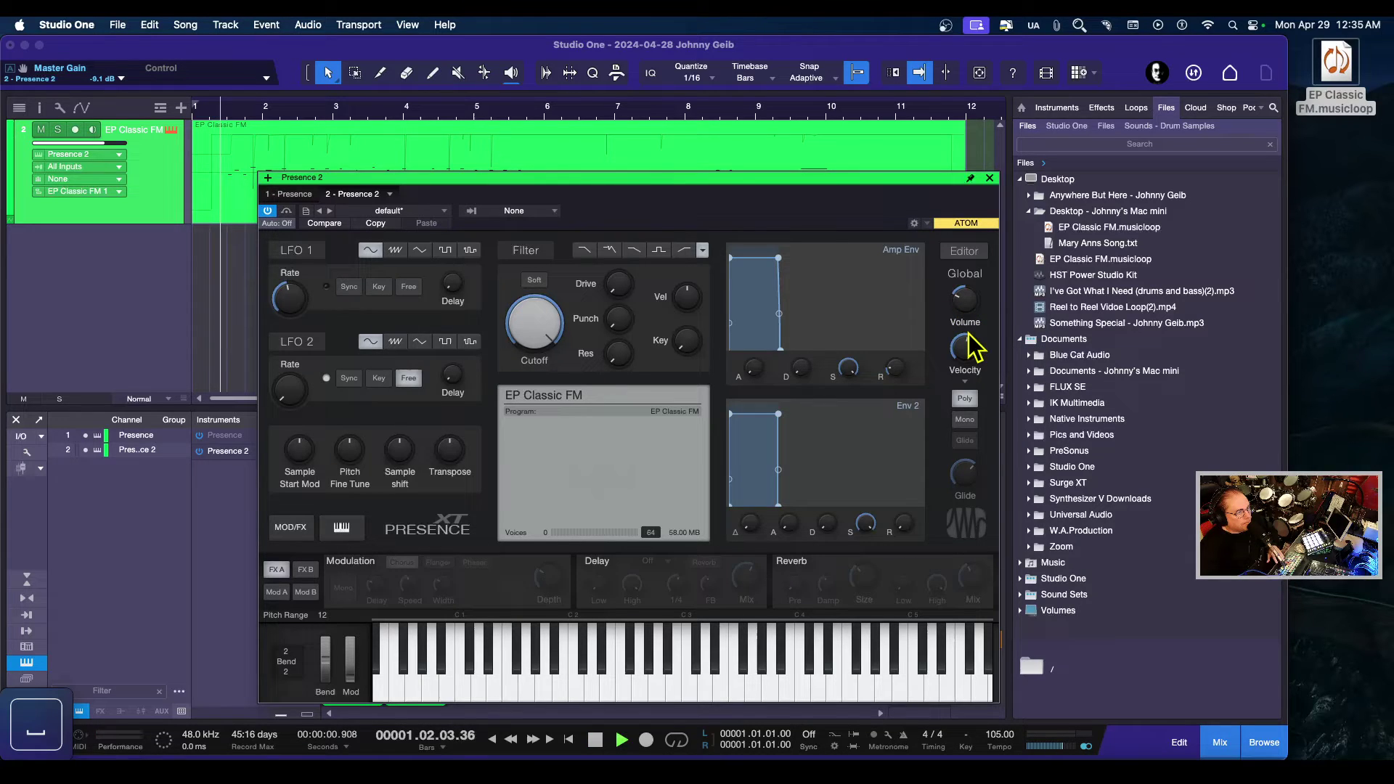
left_click_drag(968, 298, 966, 311)
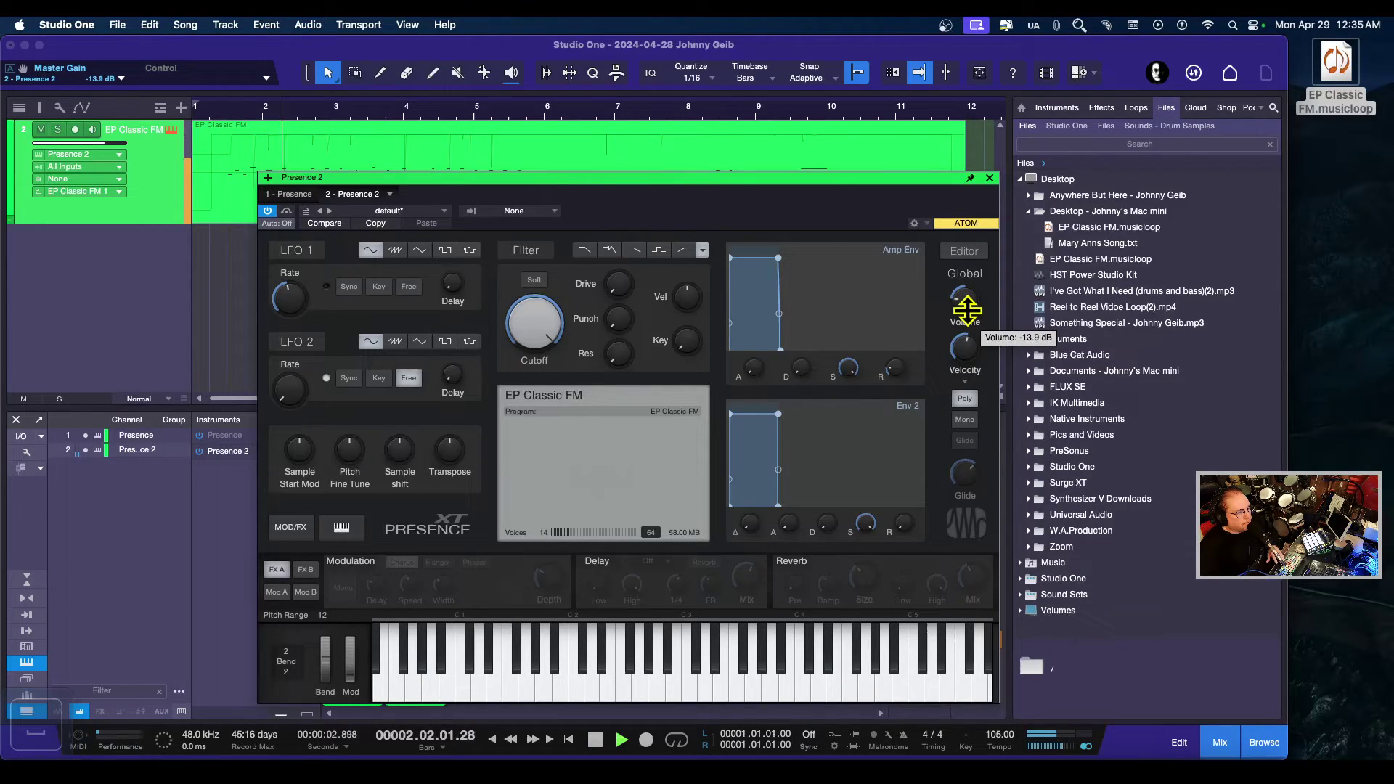
key("space")
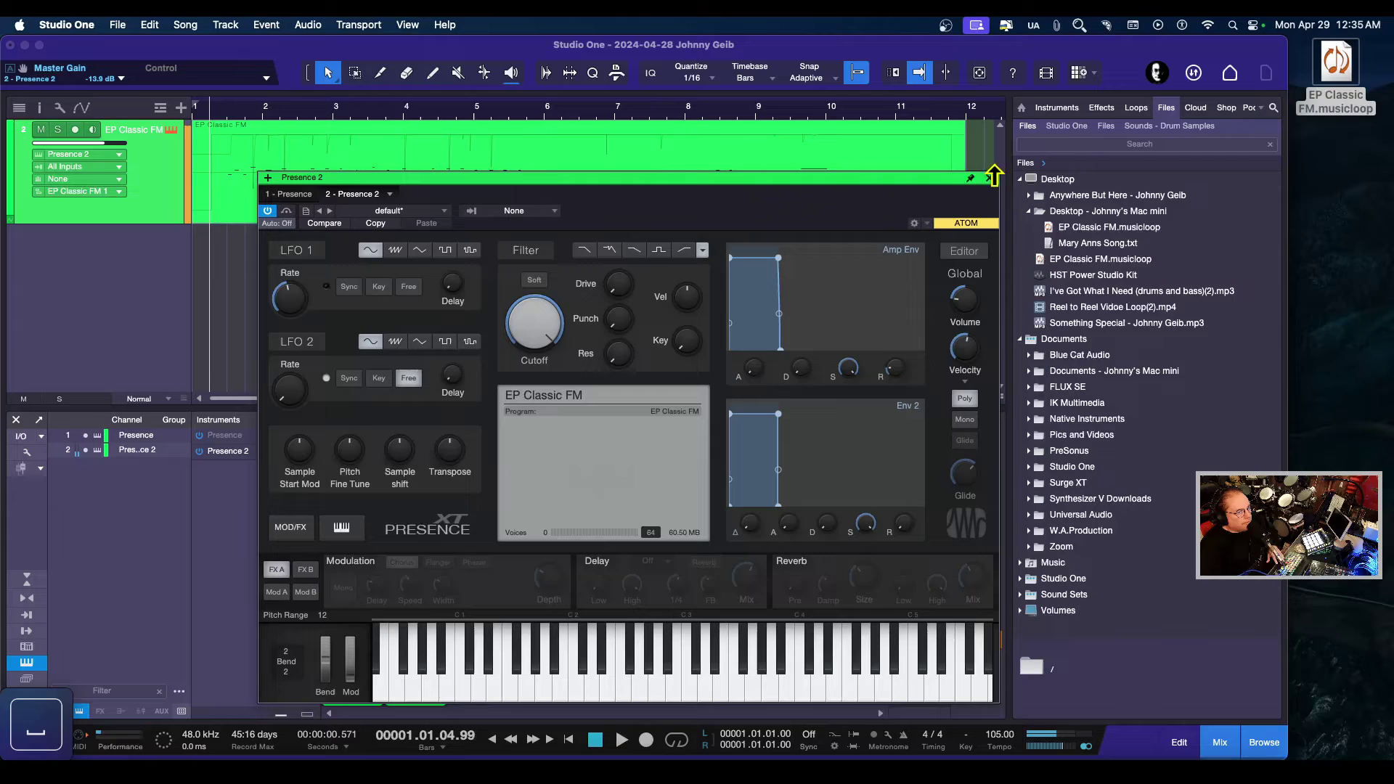
left_click(990, 178)
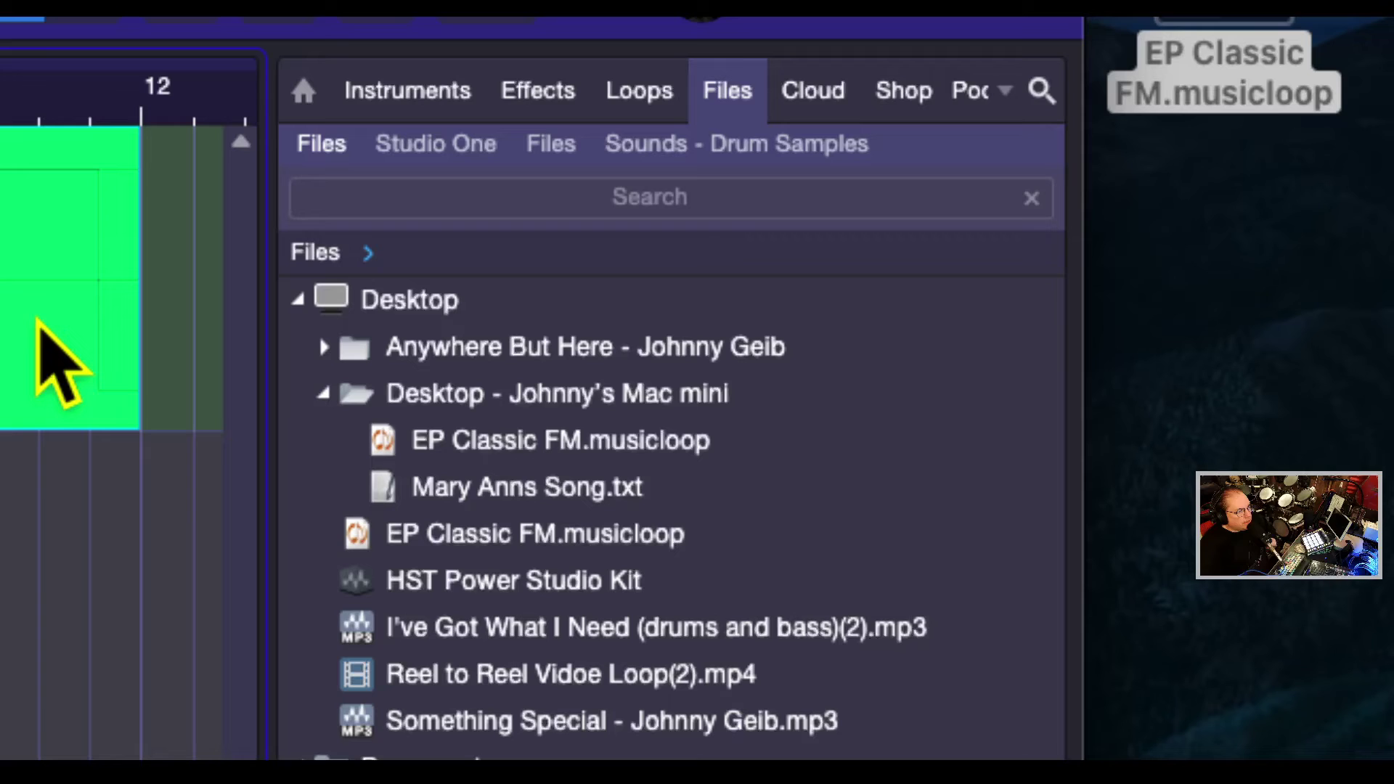
- Export the clip into the Desktop folder with MIDI File ticked, creating EP Classic FM.mid
left_click_drag(38, 320, 523, 530)
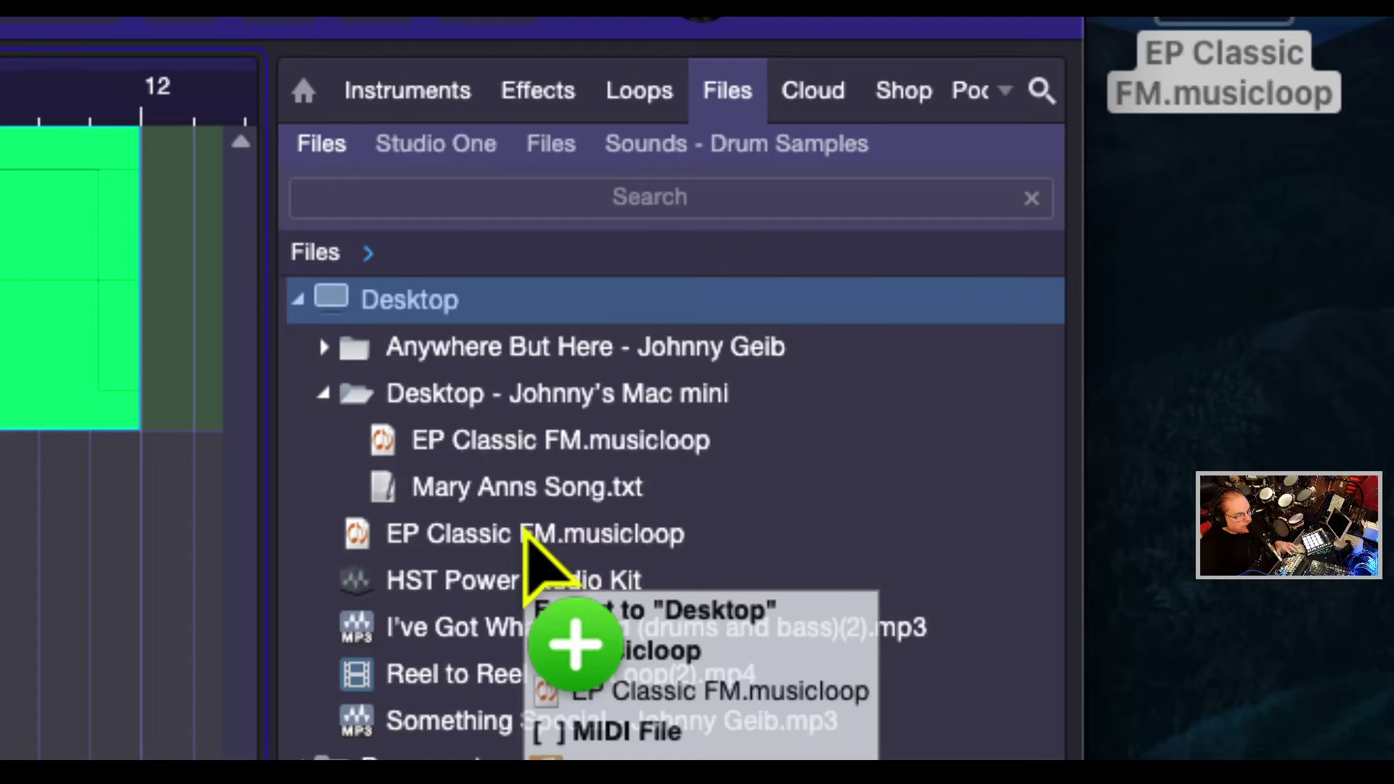
key("shift")
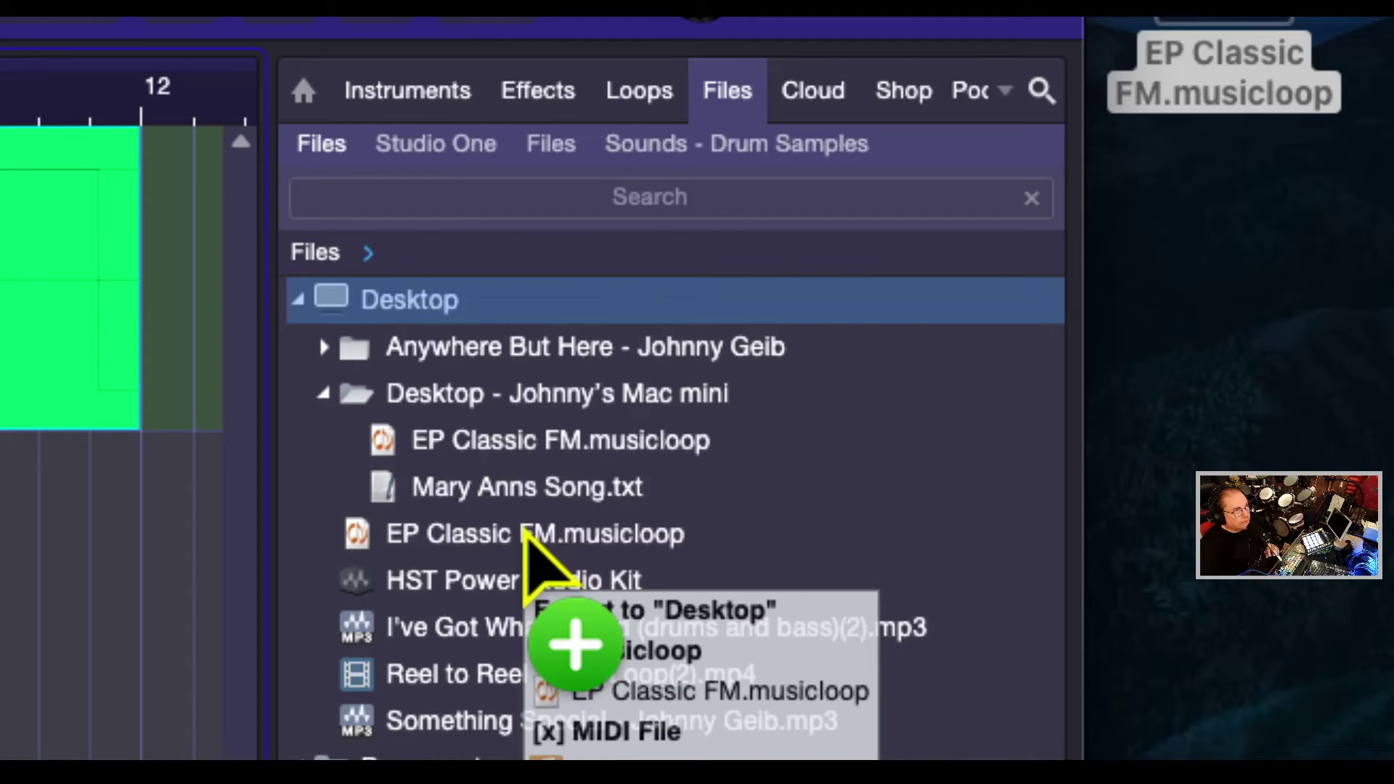
left_click_drag(524, 530, 527, 555)
mouse_move(1213, 298)
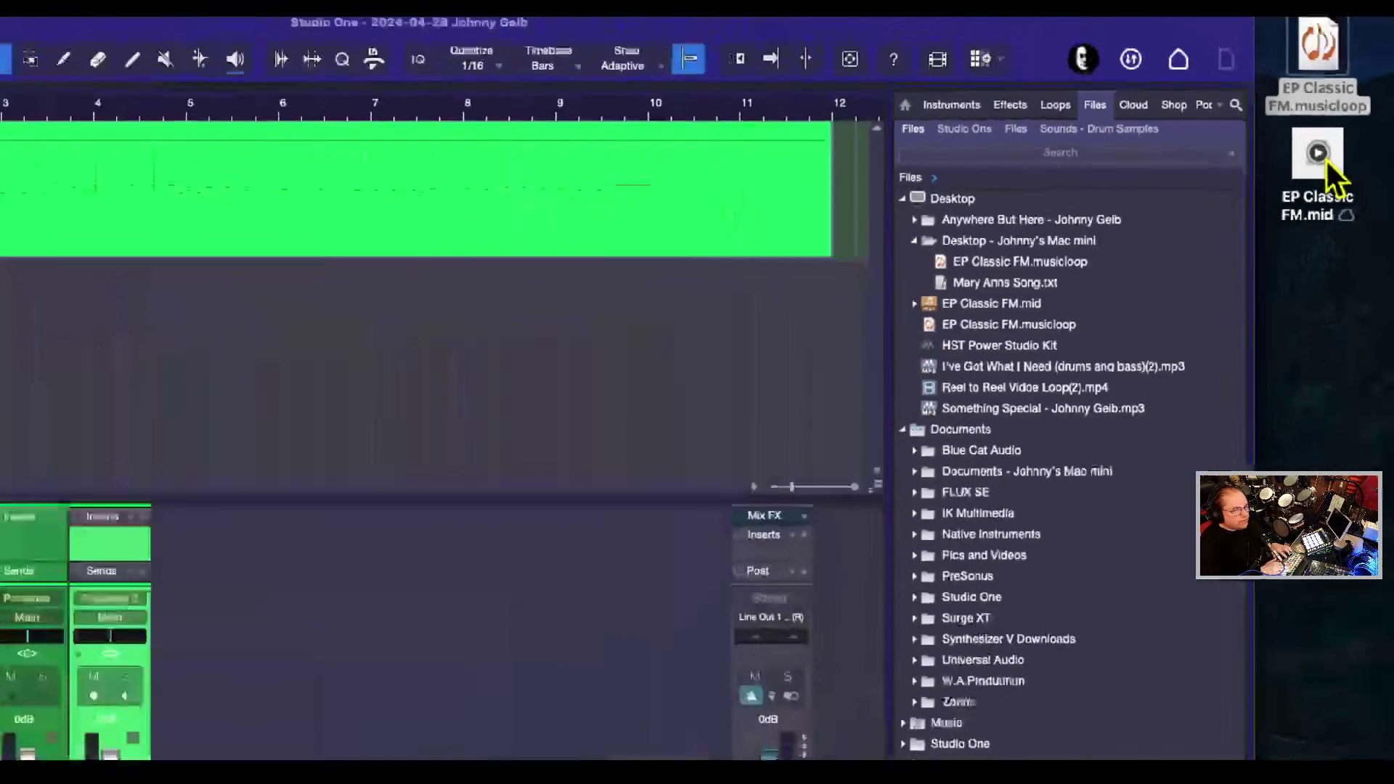
key("super+alt+8")
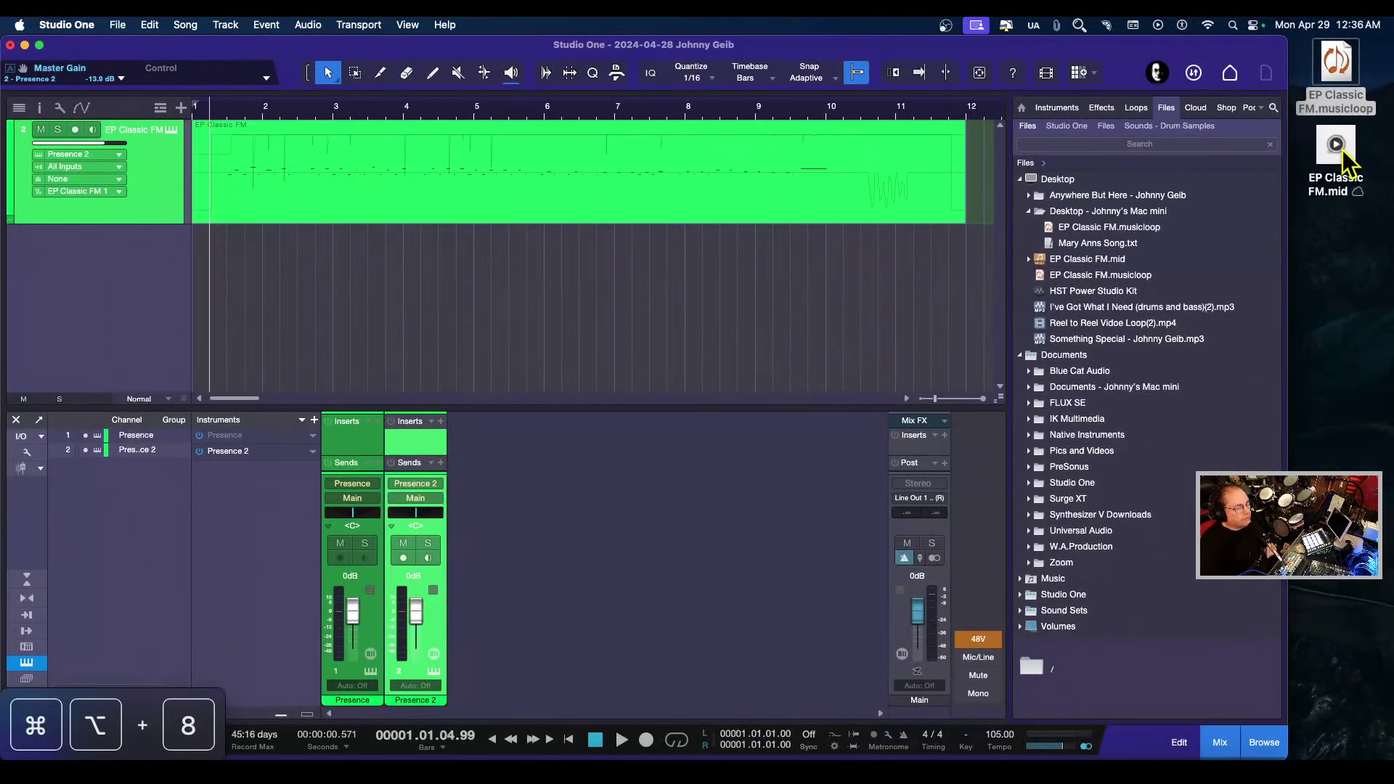
- Remove the original track and import EP Classic FM.mid from the desktop as a taller new track
right_click(163, 167)
left_click(240, 234)
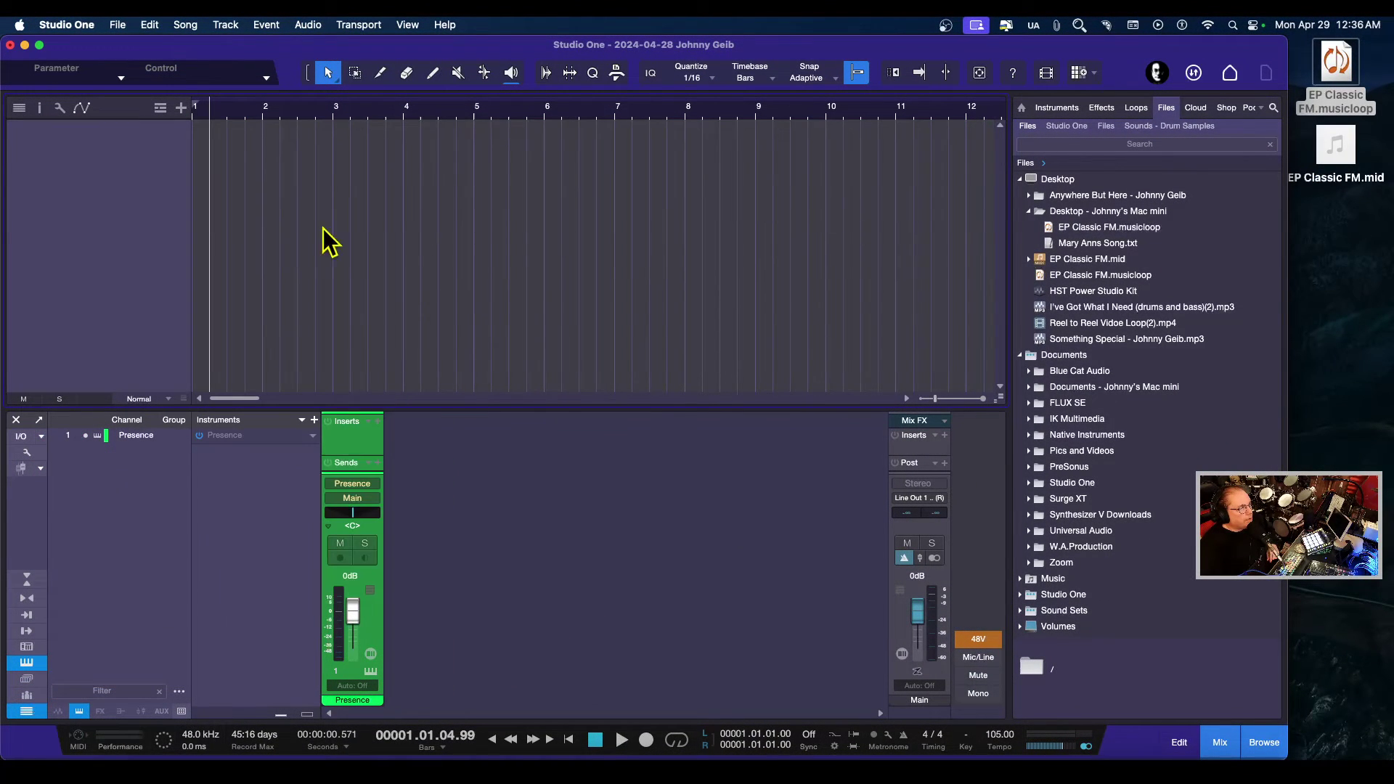
mouse_move(1348, 163)
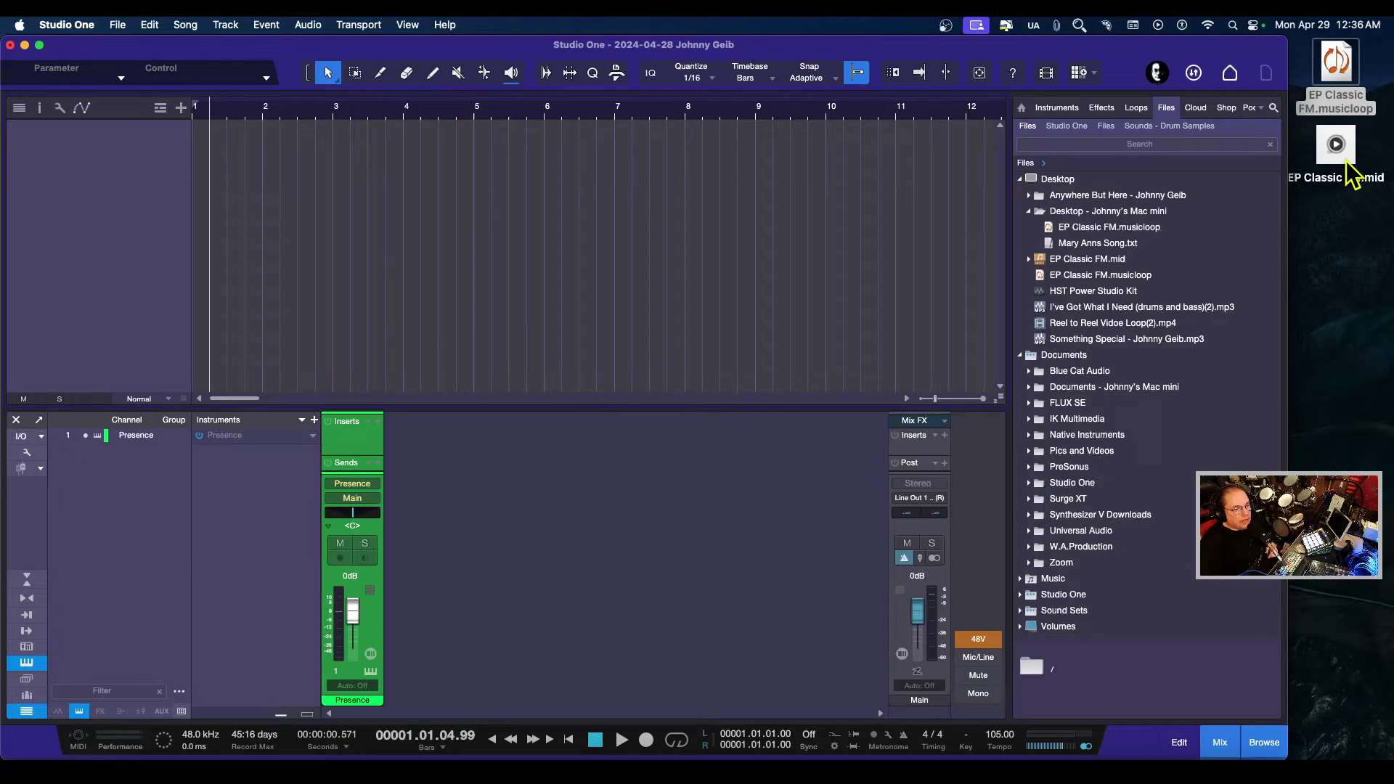
left_click_drag(1351, 170, 218, 223)
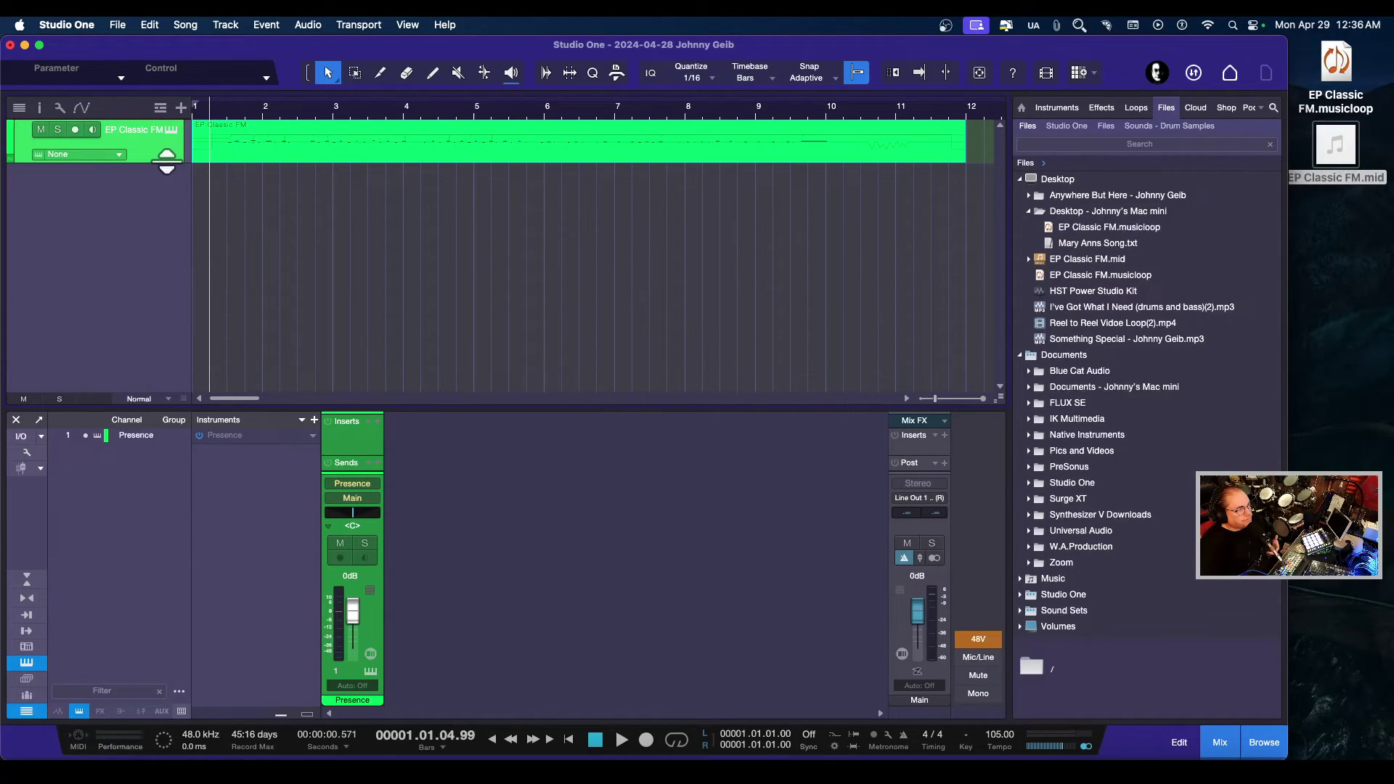
left_click_drag(167, 162, 167, 228)
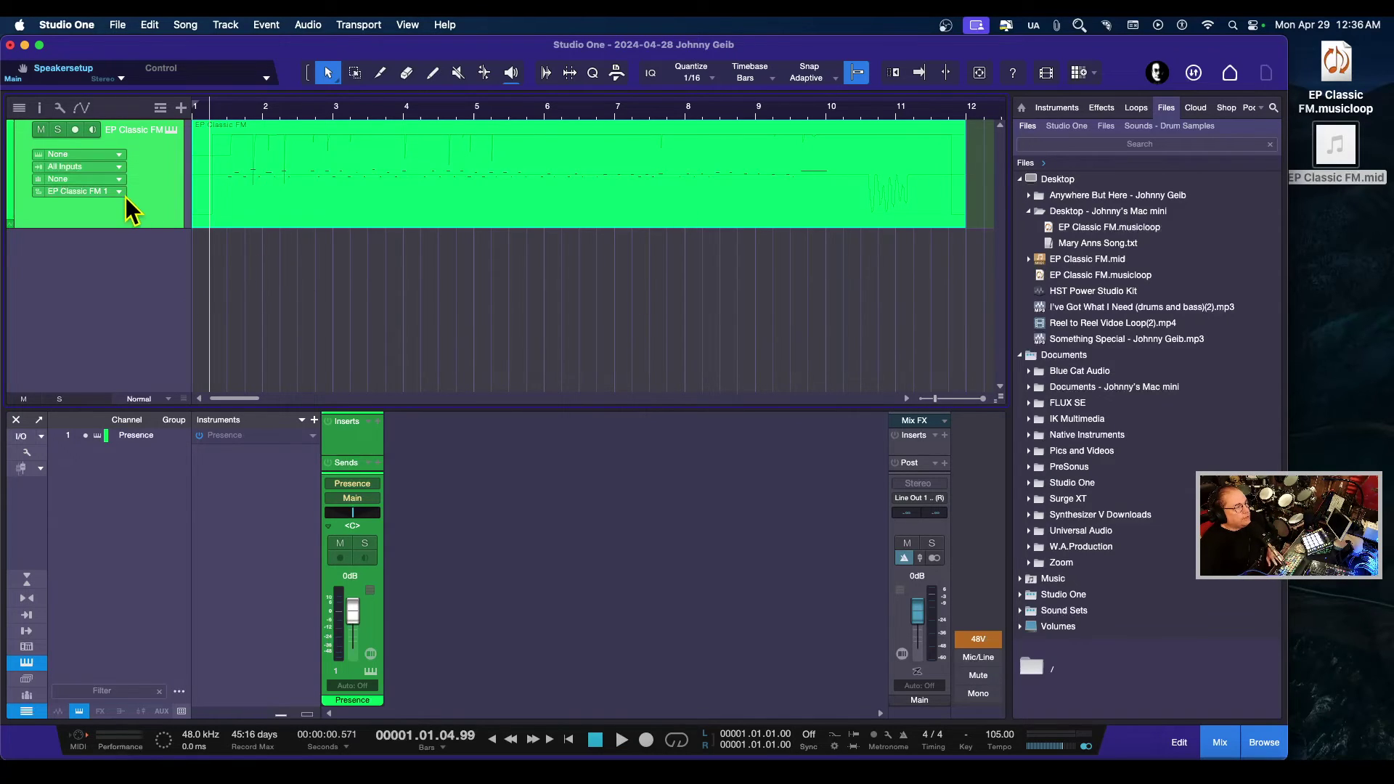
- Load the Presence EP Classic FM preset onto the imported MIDI track and play it back
key("space")
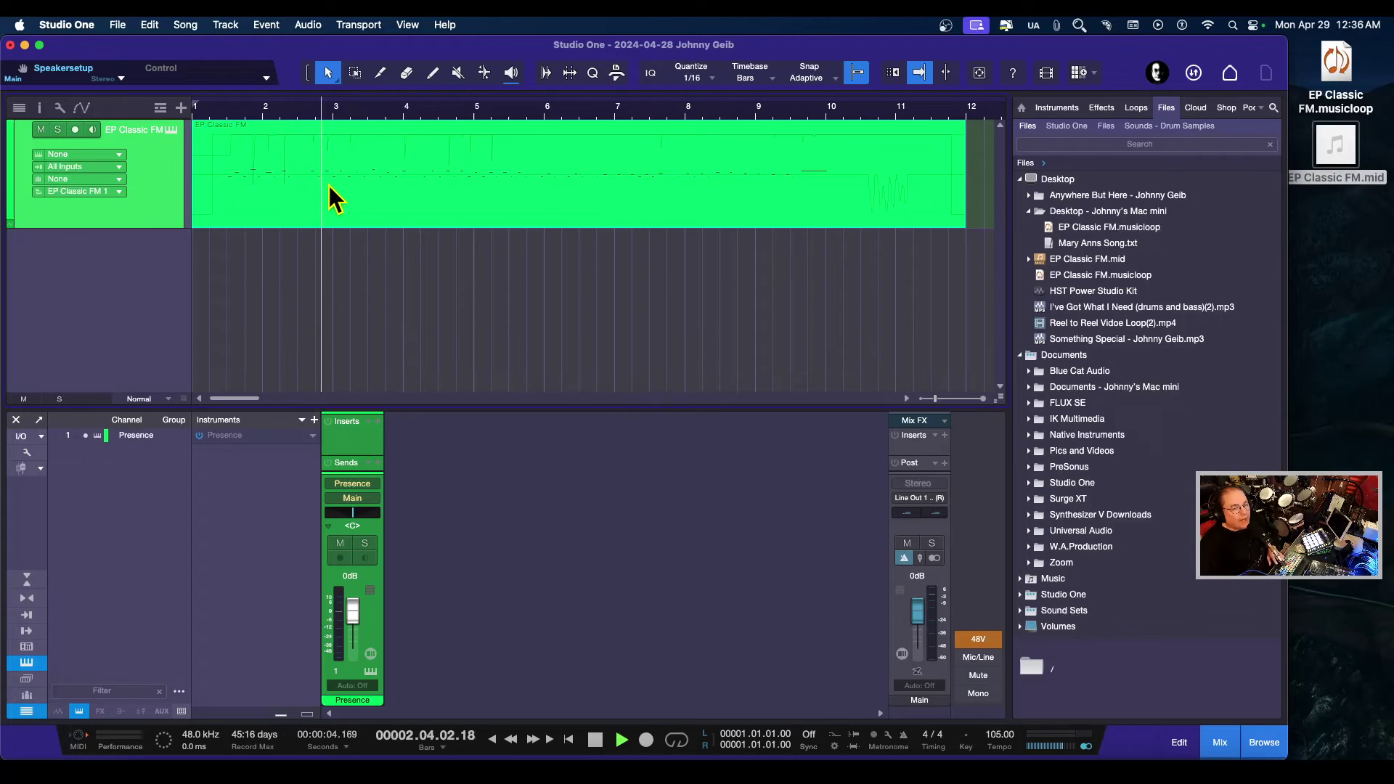
key("space")
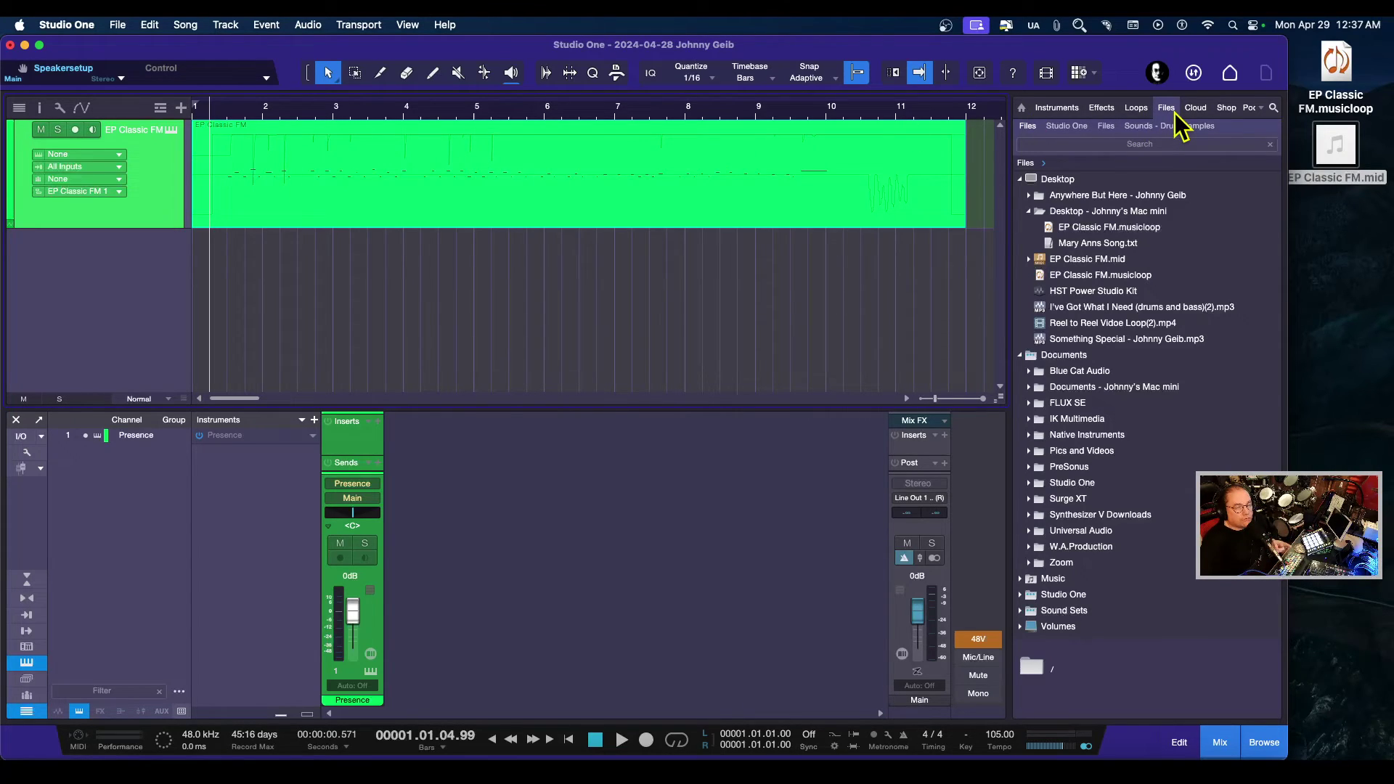
left_click(1057, 111)
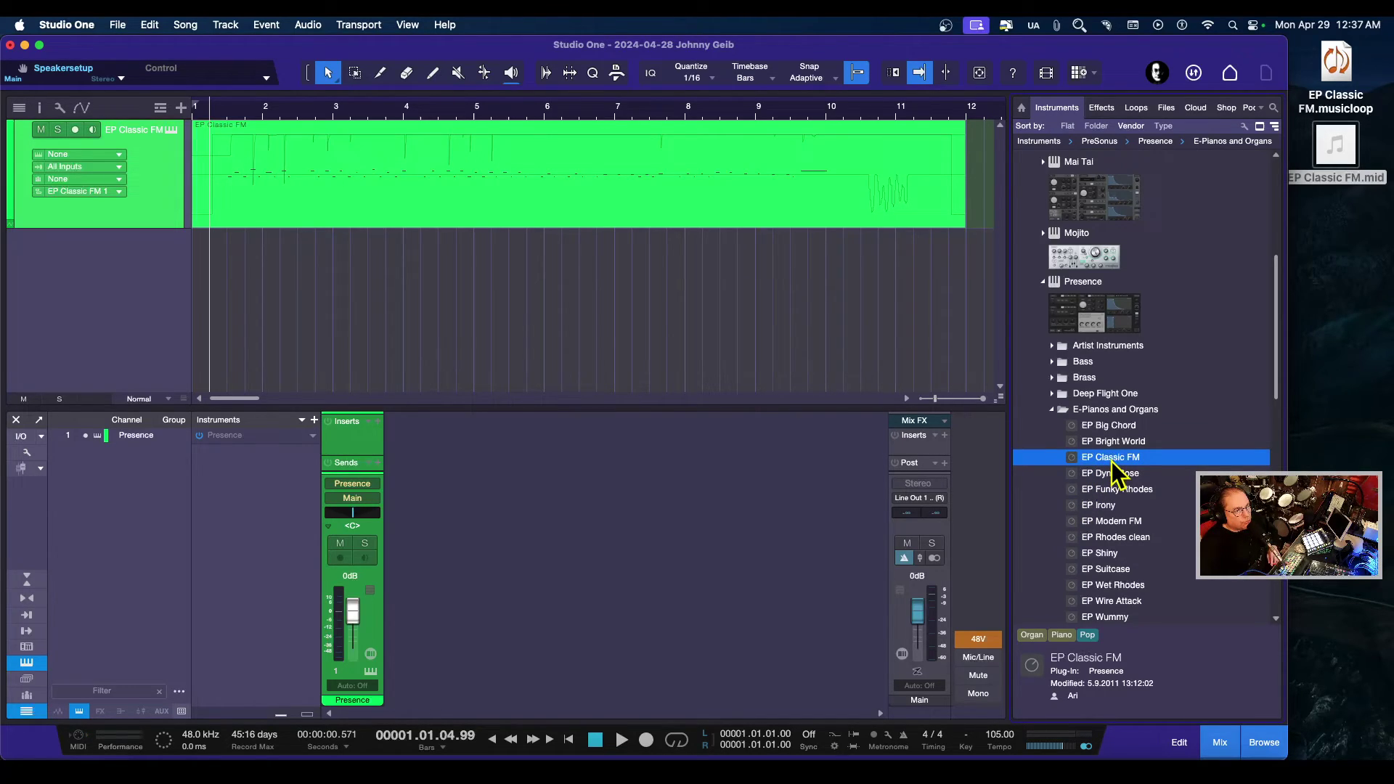
left_click_drag(1112, 464, 408, 168)
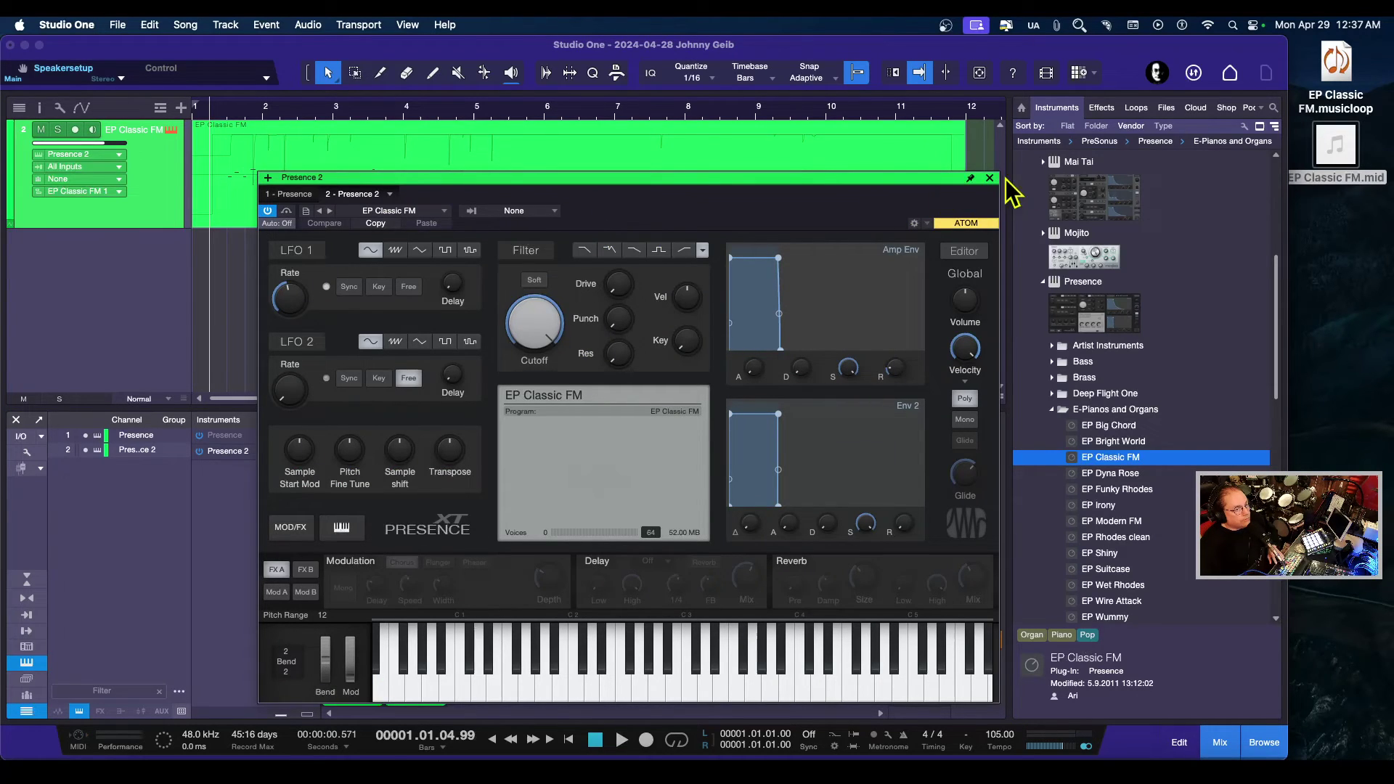
left_click(989, 177)
key("space")
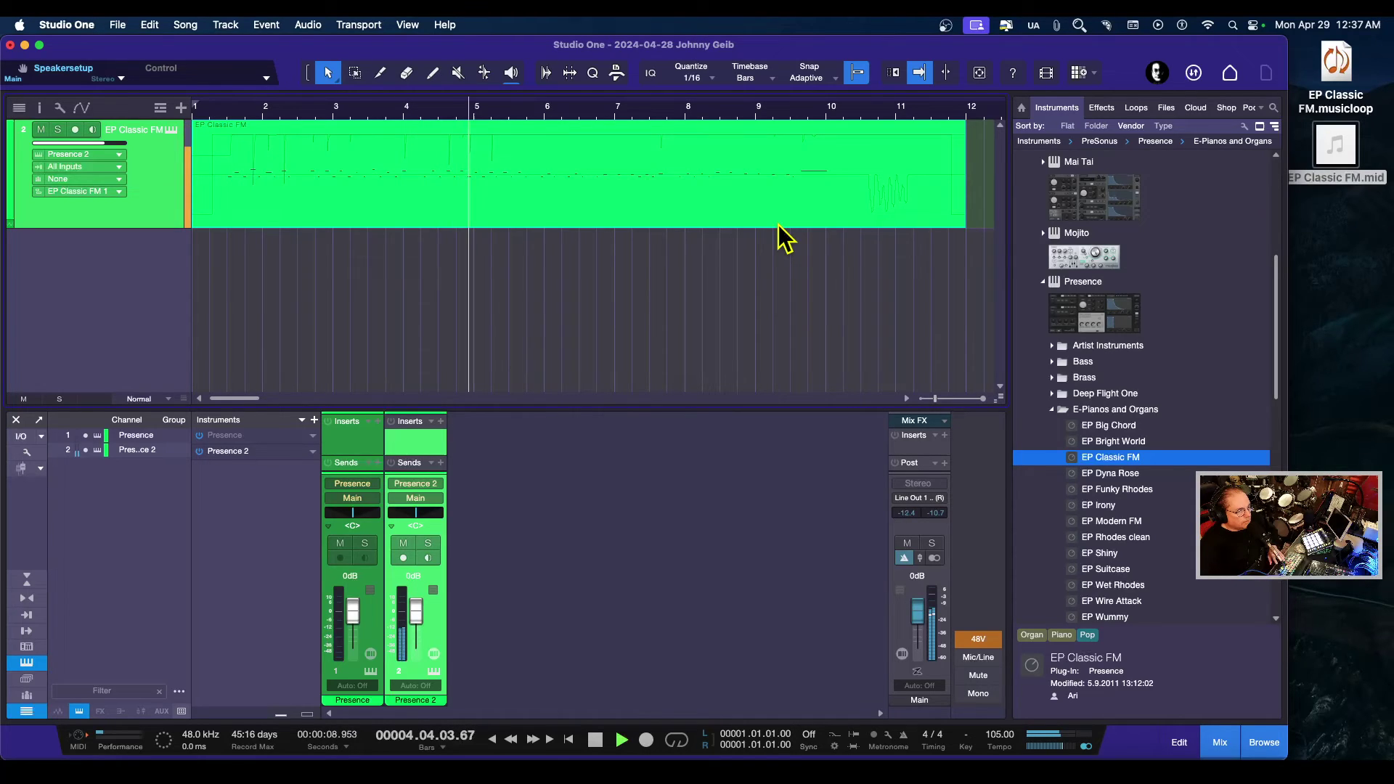
key("space")
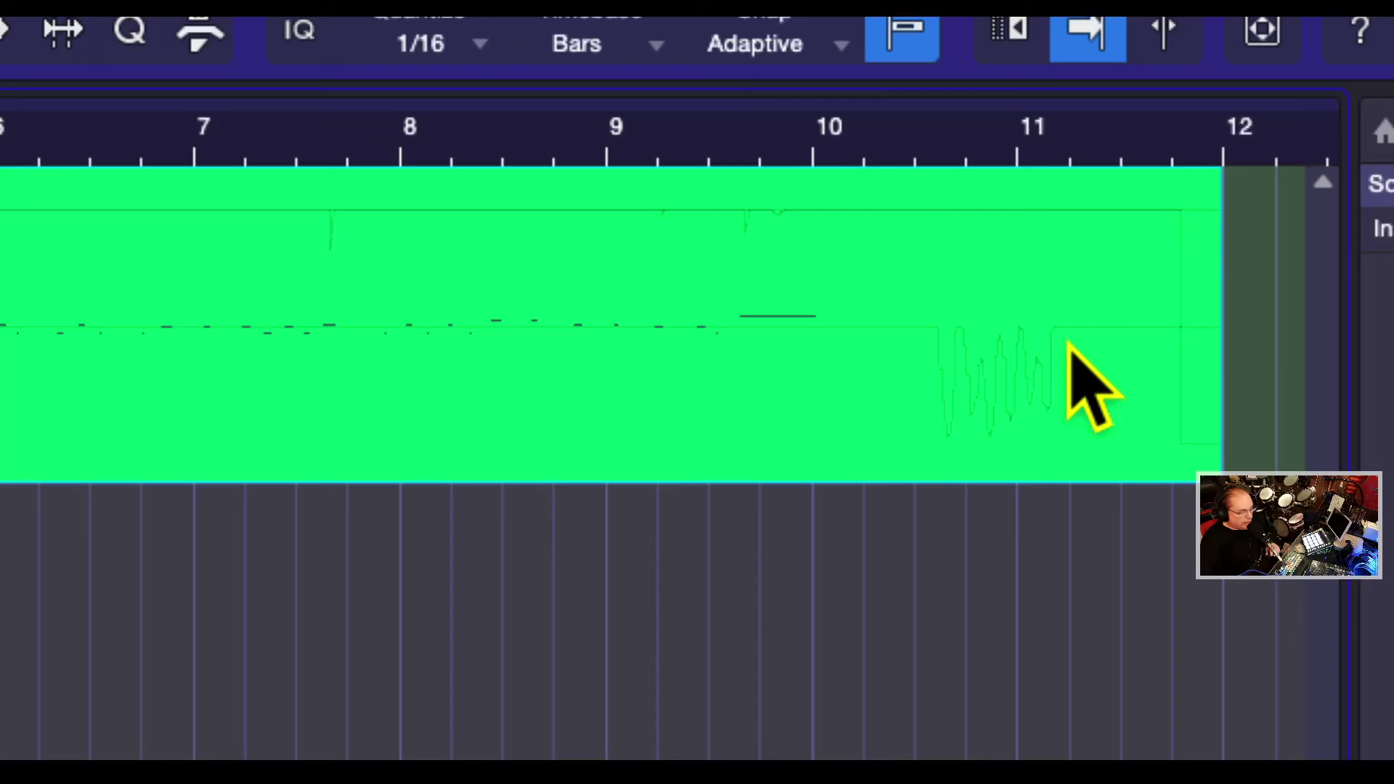
key("super+alt+8")
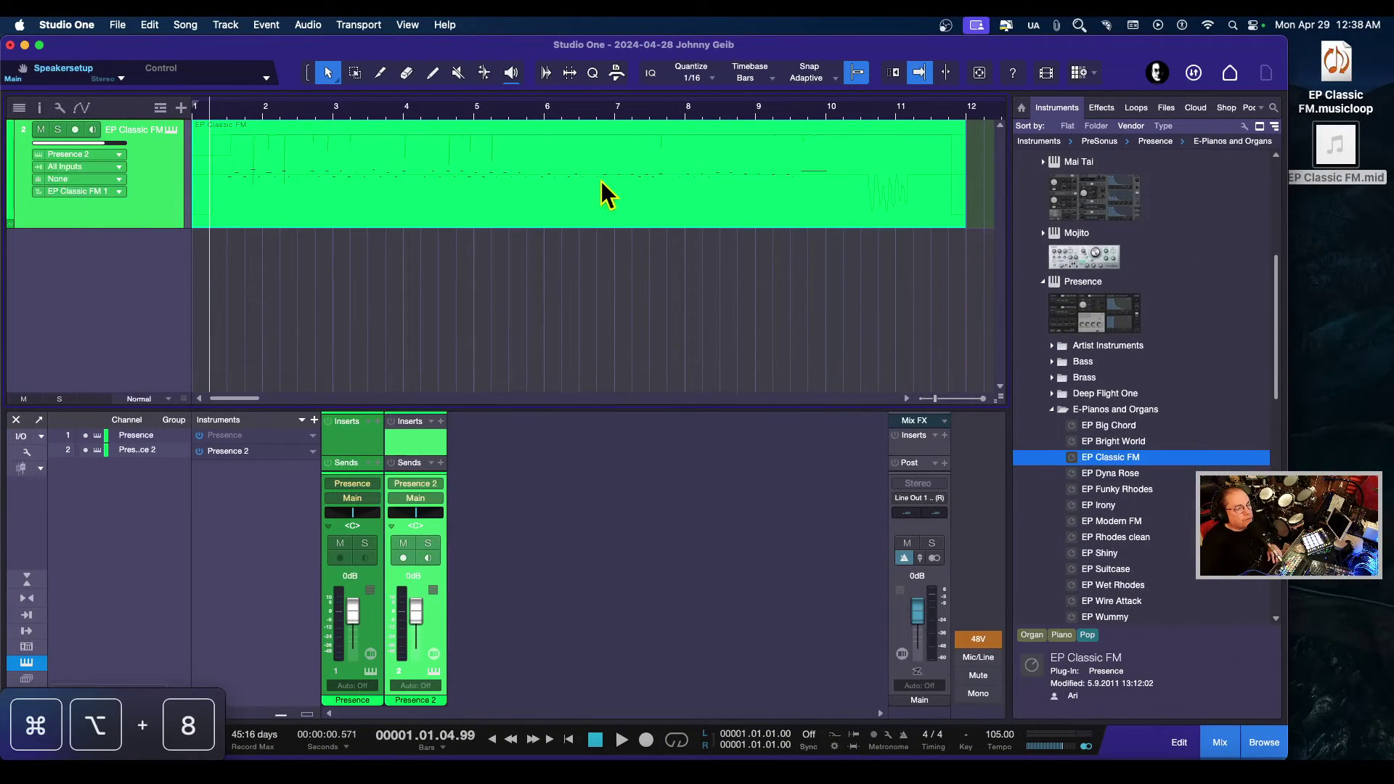
- Trash the stray Untitled clipping from the desktop and show the Desktop file list in the browser
left_click_drag(607, 195, 1318, 318)
left_click_drag(1333, 297, 1365, 313)
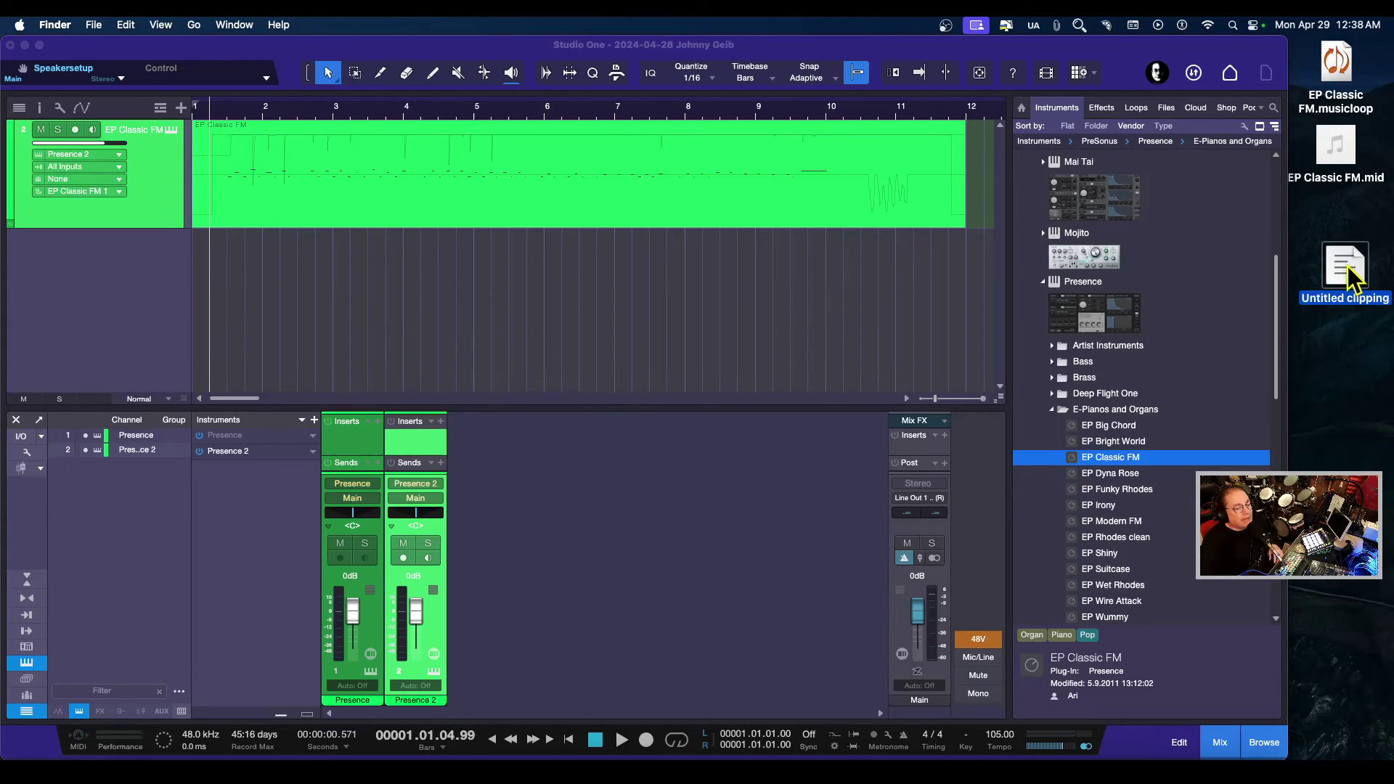
right_click(1351, 265)
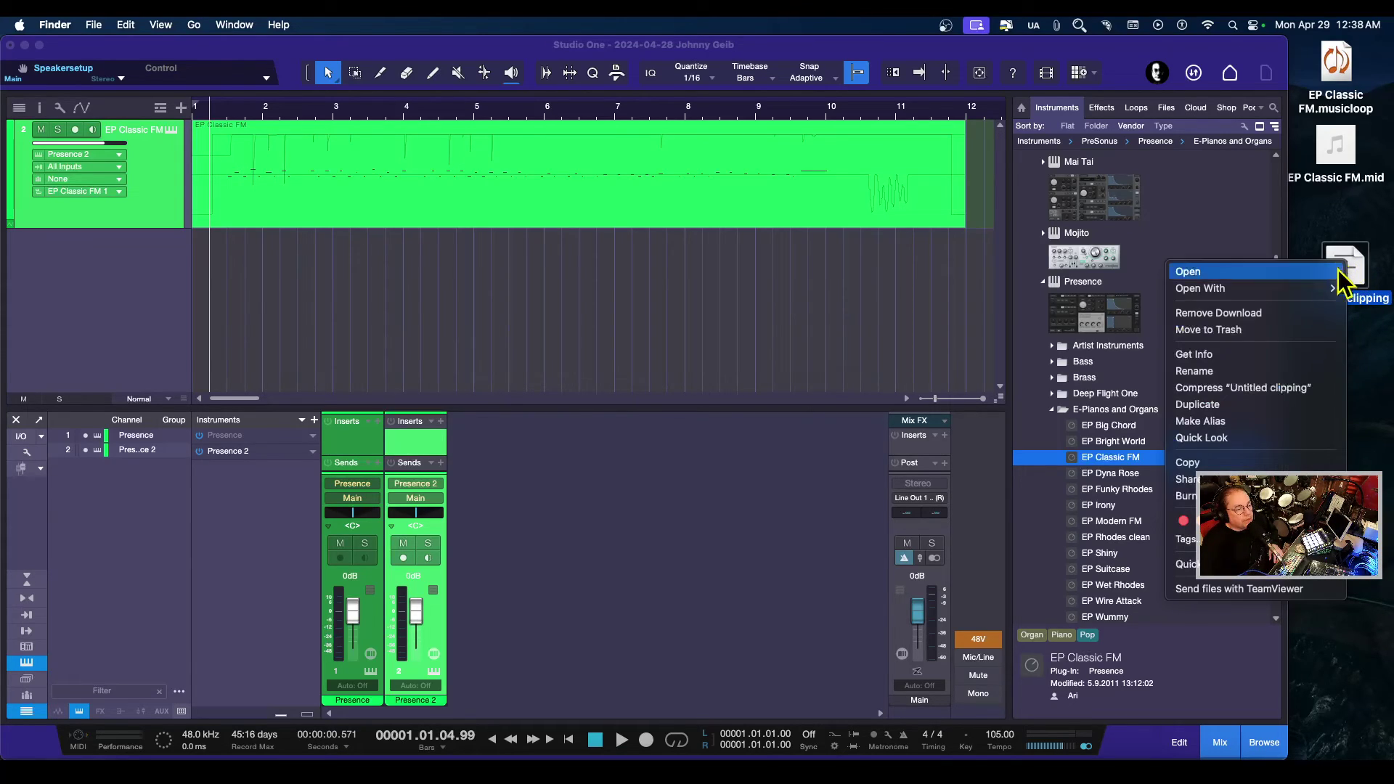
left_click(1208, 331)
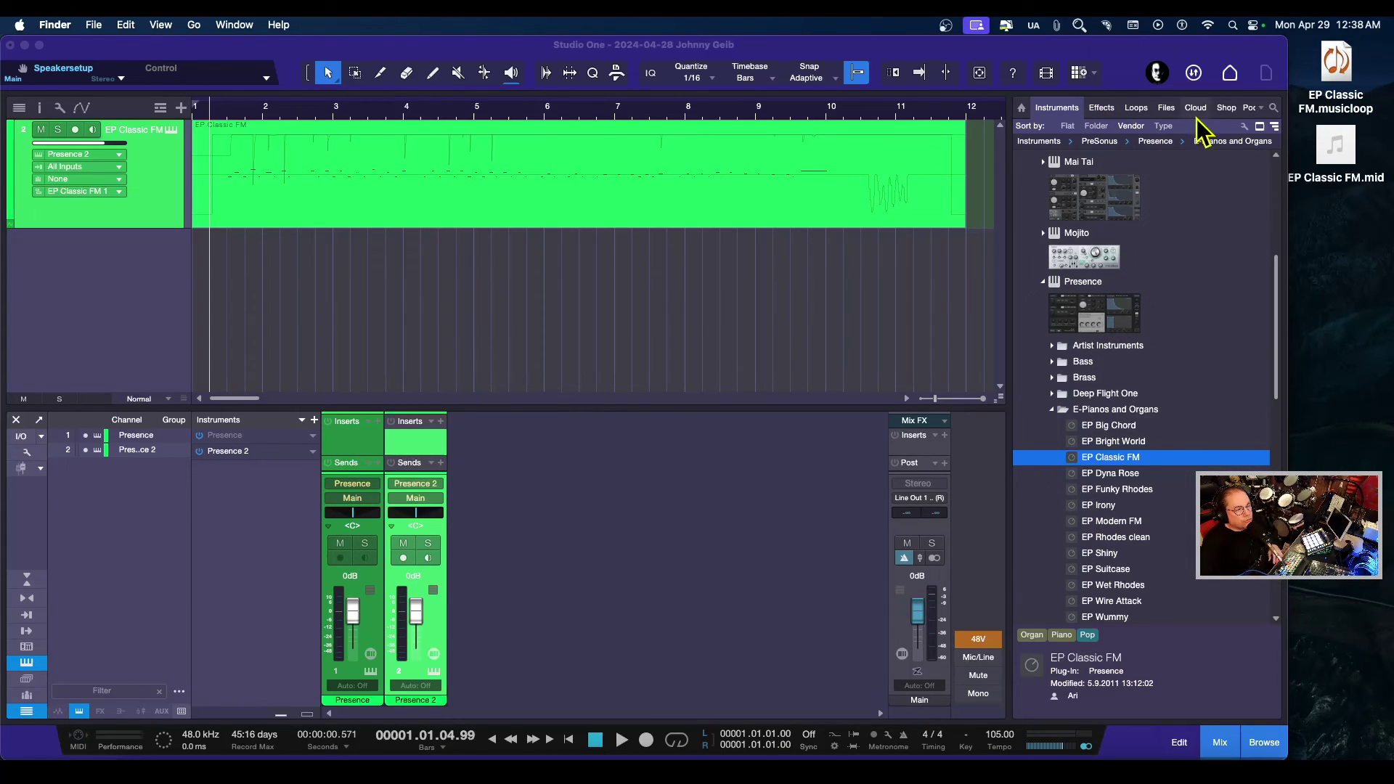
left_click(1166, 108)
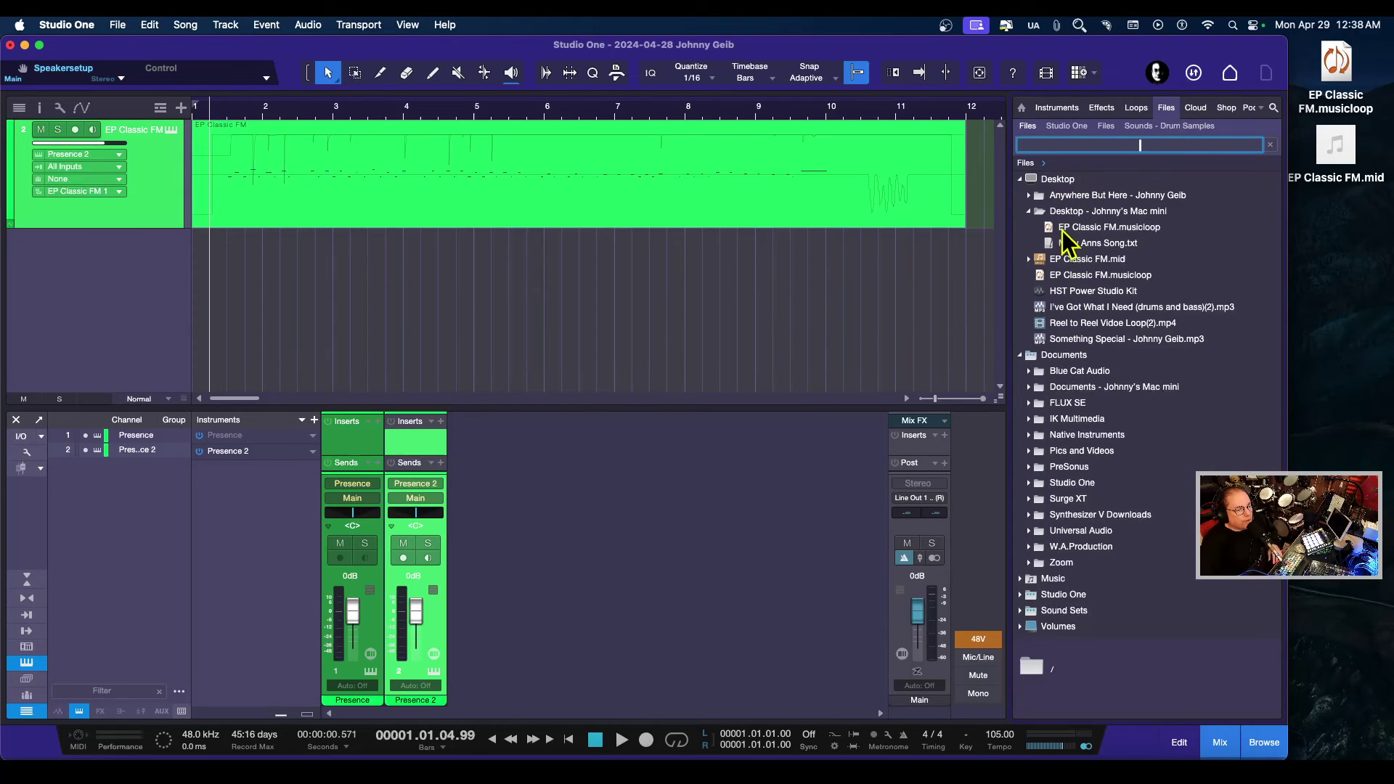